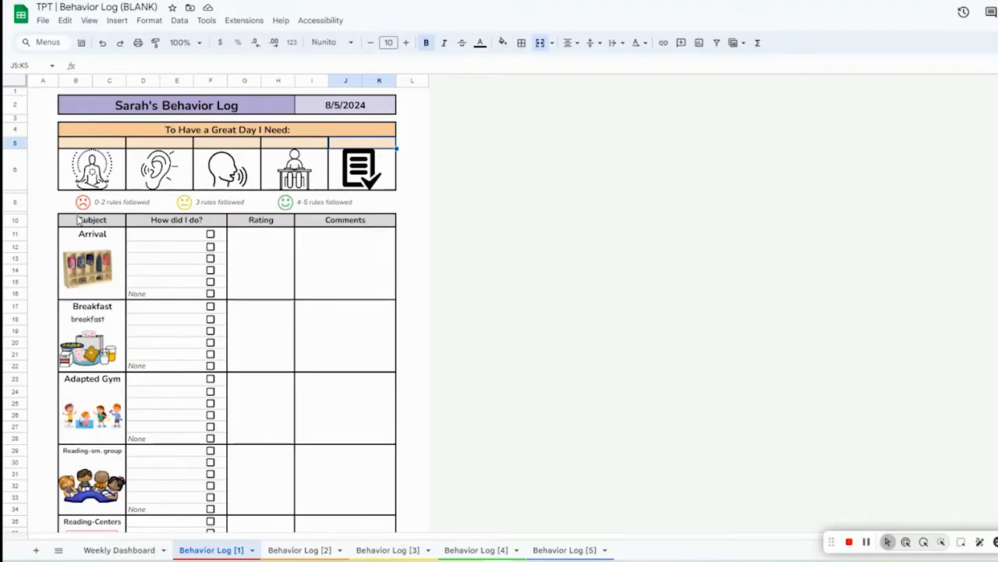
pyautogui.scroll(-6, 78, 220)
pyautogui.scroll(5, 171, 325)
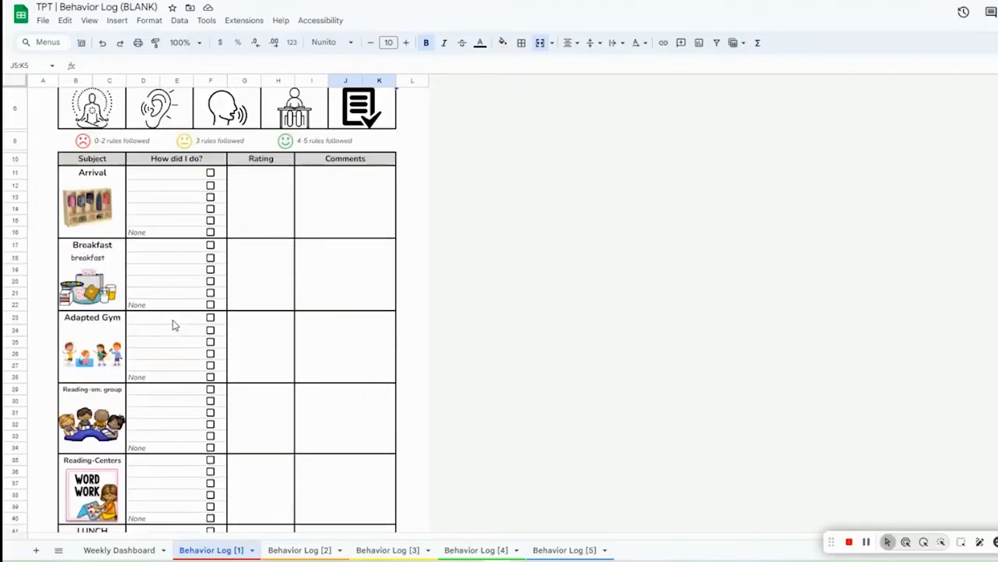
pyautogui.scroll(2, 173, 325)
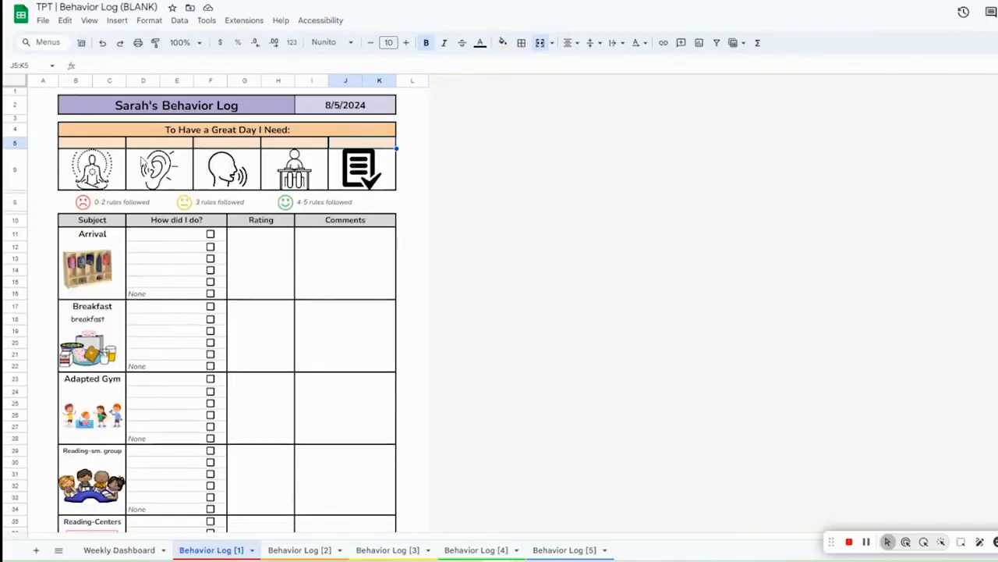
# Step: Enter 'calm body' and 'listening ears' as the first two rule labels under To Have a Great Day I Need
pyautogui.click(91, 145)
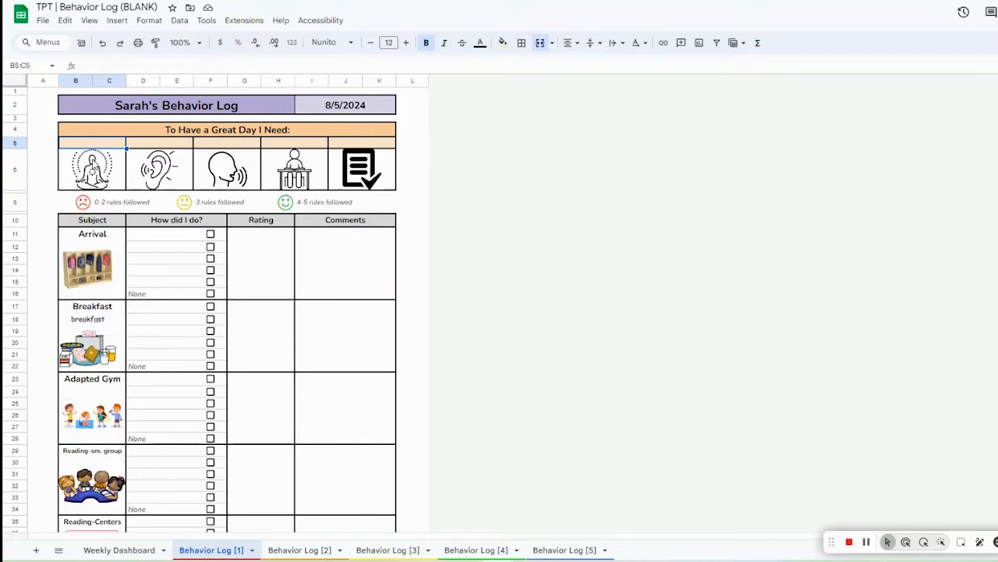
pyautogui.write('calm')
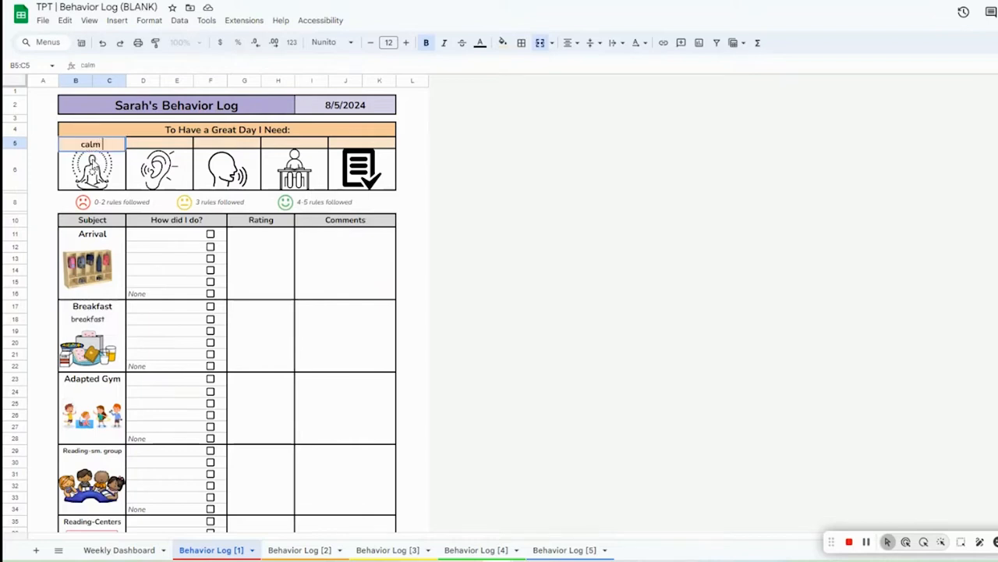
pyautogui.write(' body')
pyautogui.press('Tab')
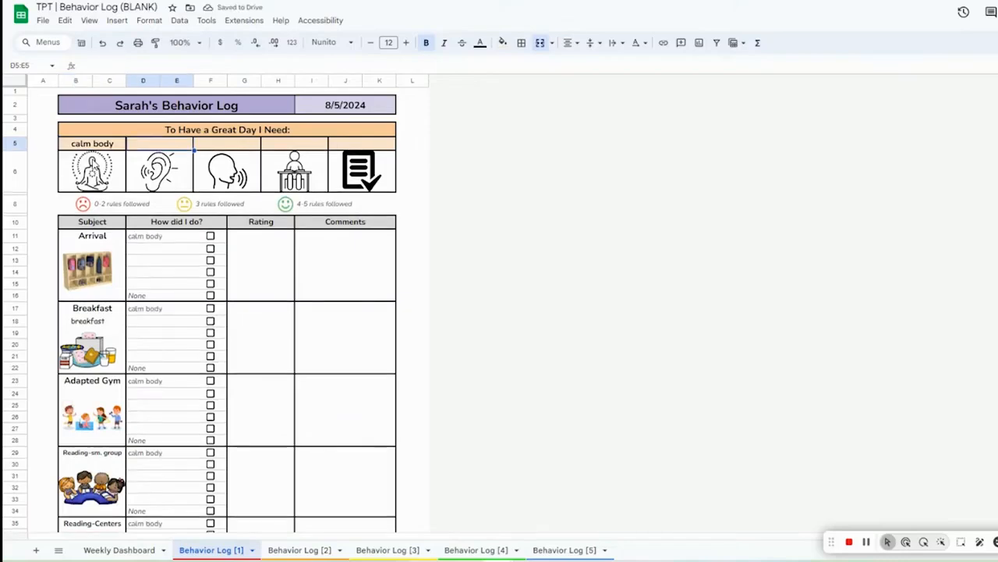
pyautogui.write('listening')
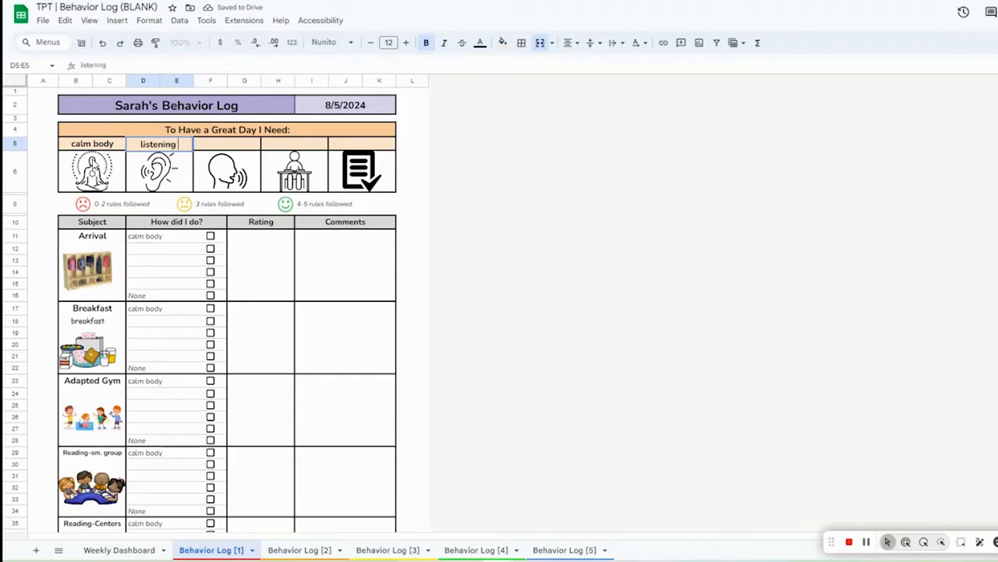
pyautogui.write(' ears')
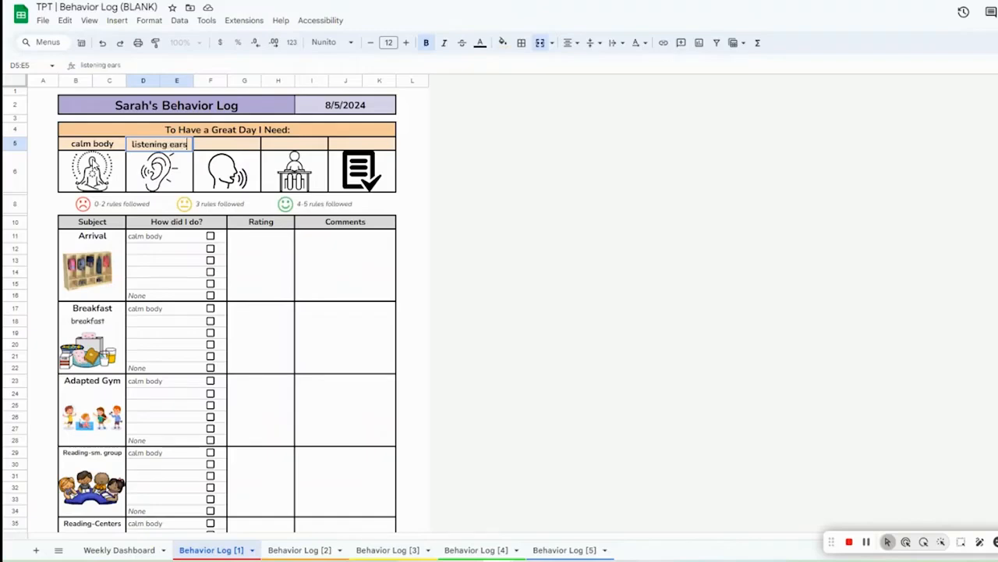
pyautogui.press('Tab')
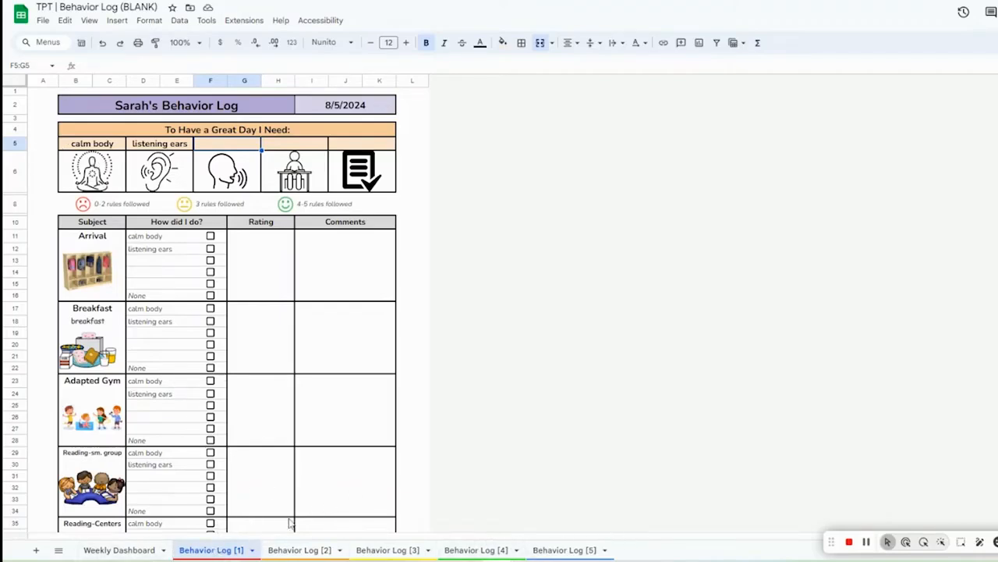
# Step: Enter 'kind words', 'stay in area' and 'finish work' as the remaining three rule labels
pyautogui.write('ki')
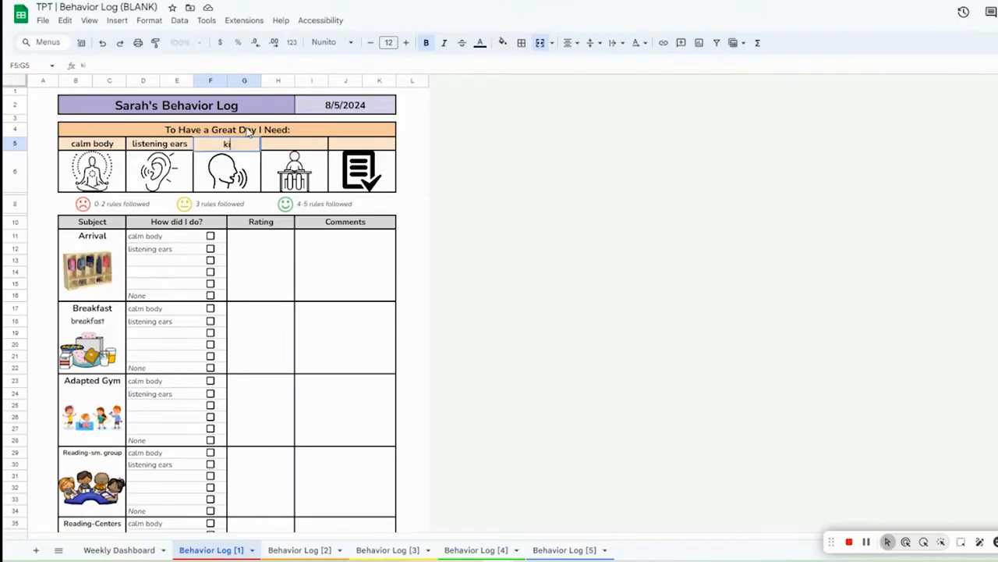
pyautogui.write('nd words')
pyautogui.press('Tab')
pyautogui.write('stay in area')
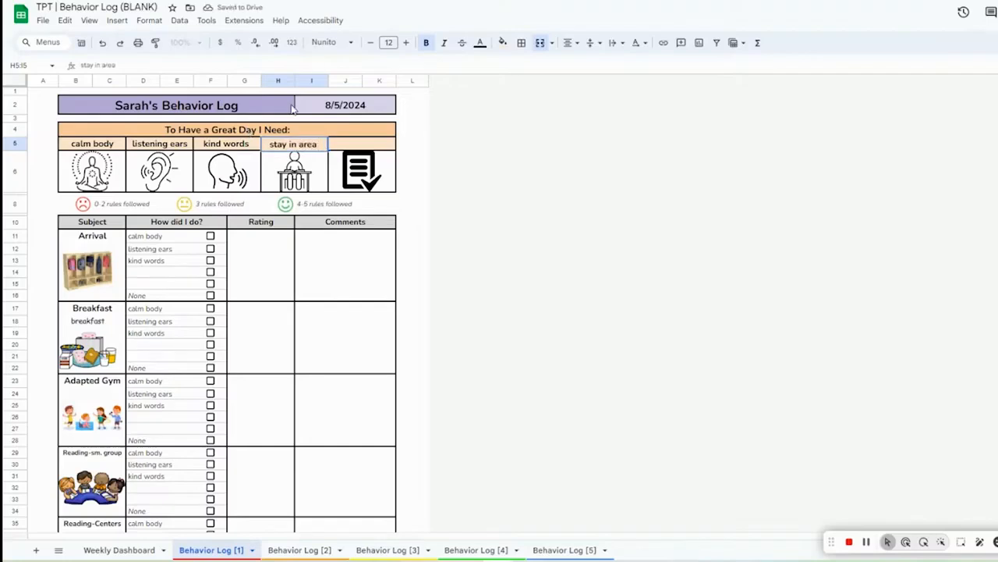
pyautogui.click(368, 145)
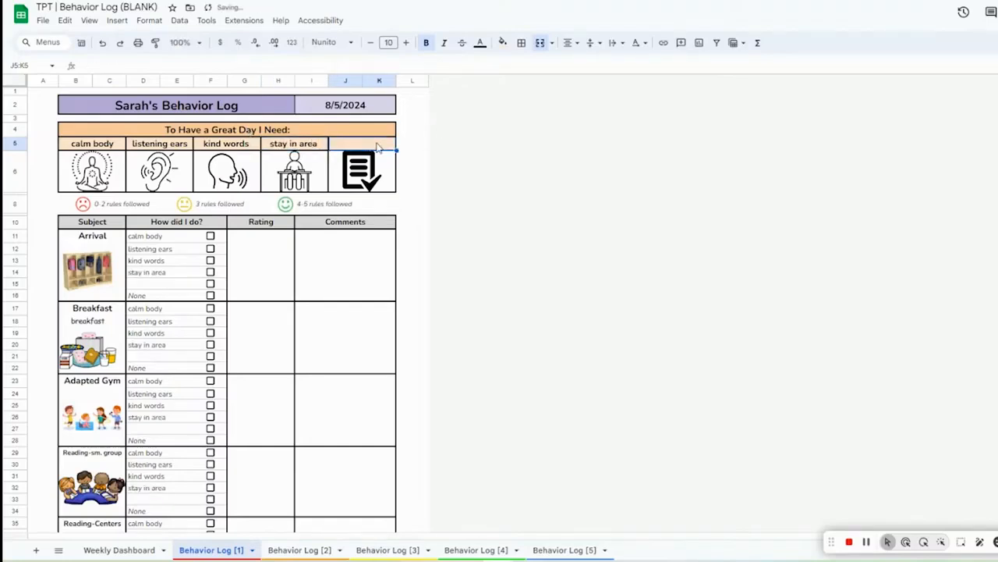
pyautogui.write('finish')
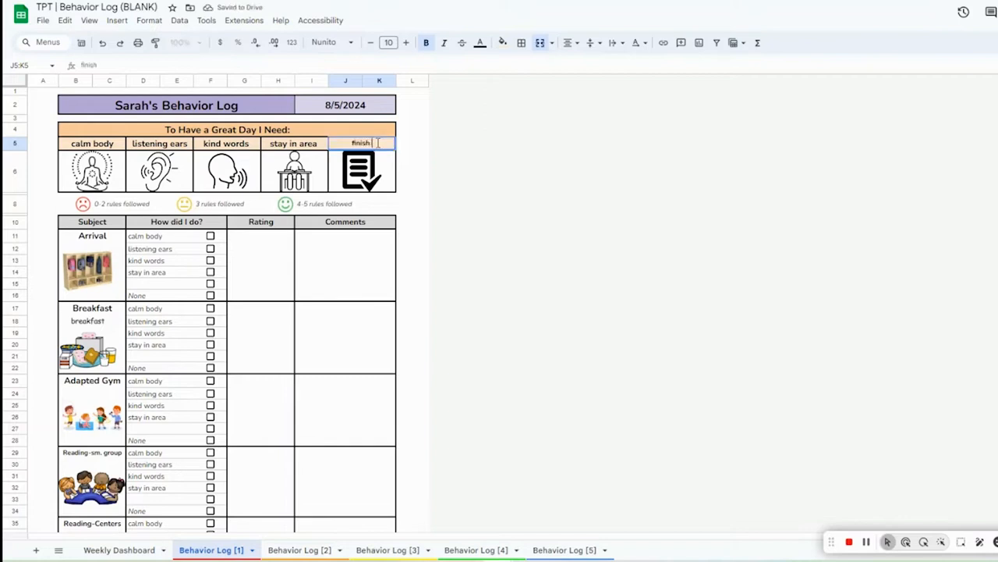
pyautogui.write(' work')
pyautogui.click(413, 261)
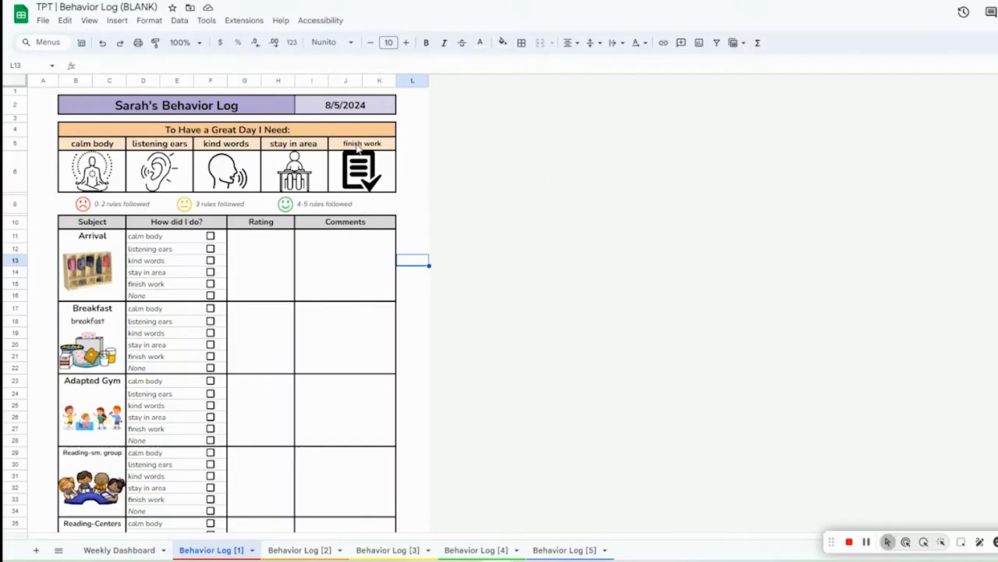
# Step: Clear the 'finish work' and 'calm body' rule labels
pyautogui.click(357, 145)
pyautogui.press('Delete')
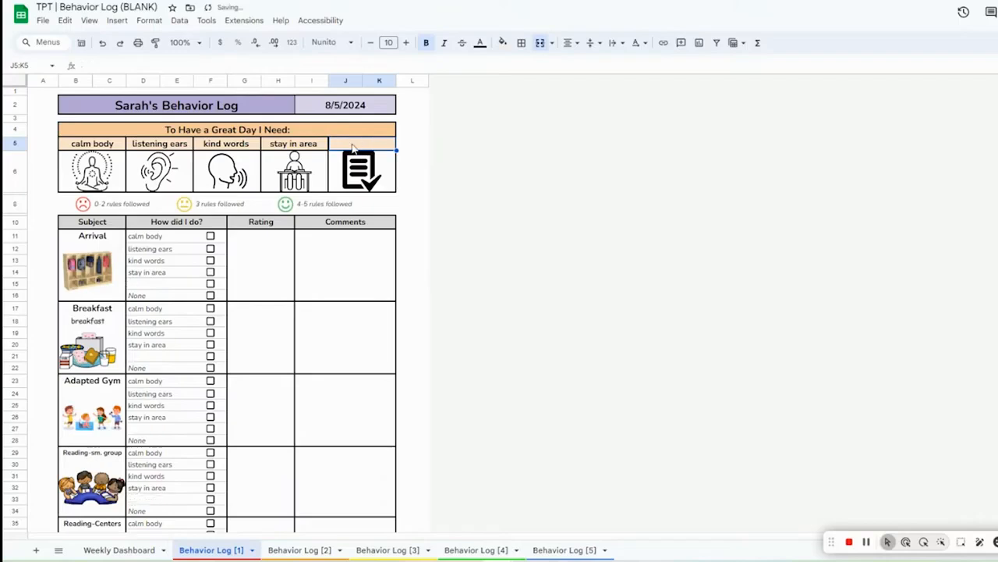
pyautogui.press('Left')
pyautogui.press('Left')
pyautogui.press('Left')
pyautogui.press('Left')
pyautogui.press('Delete')
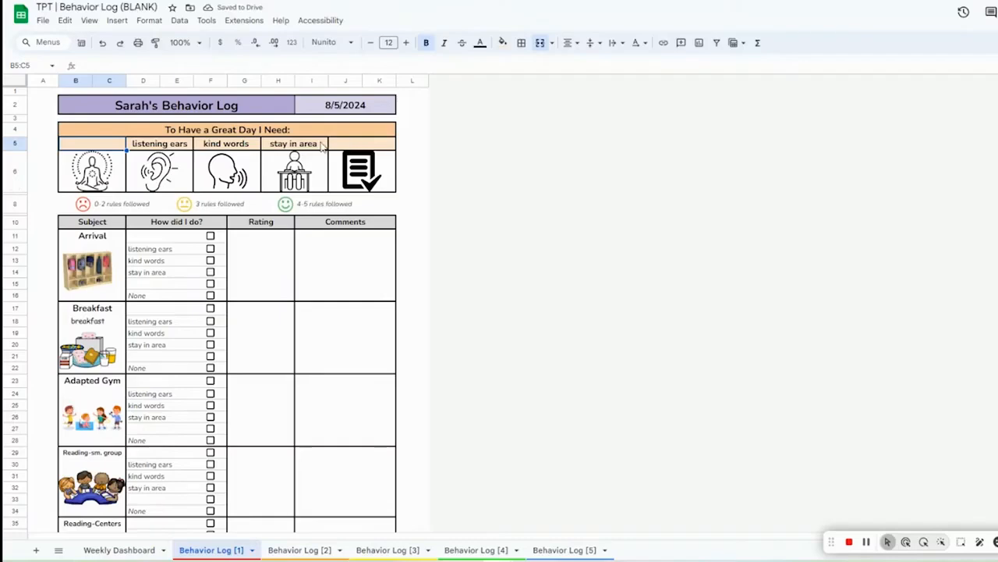
# Step: Delete the finish-work and calm-body rule icons from the picture row
pyautogui.moveTo(355, 145); pyautogui.dragTo(362, 185)
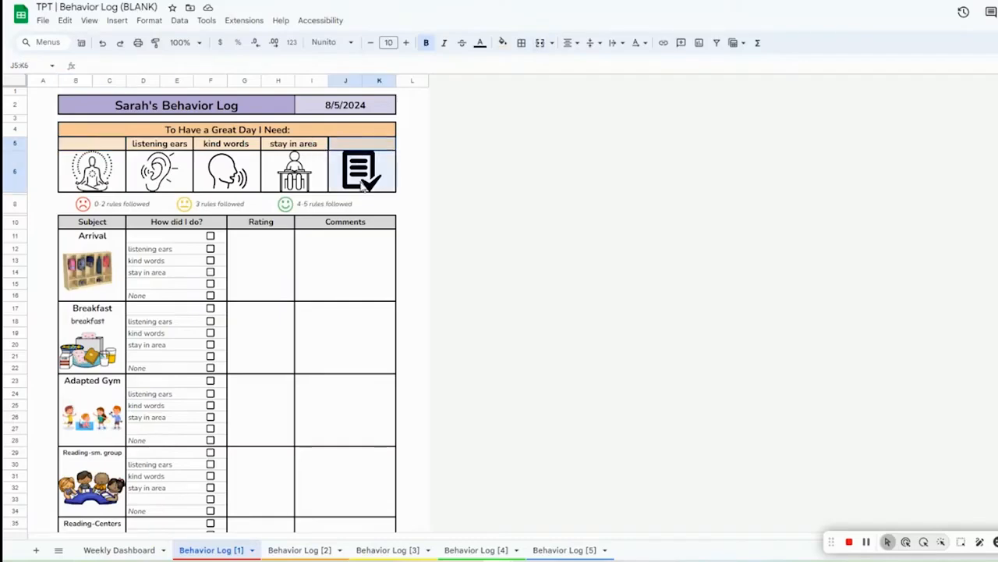
pyautogui.click(429, 161)
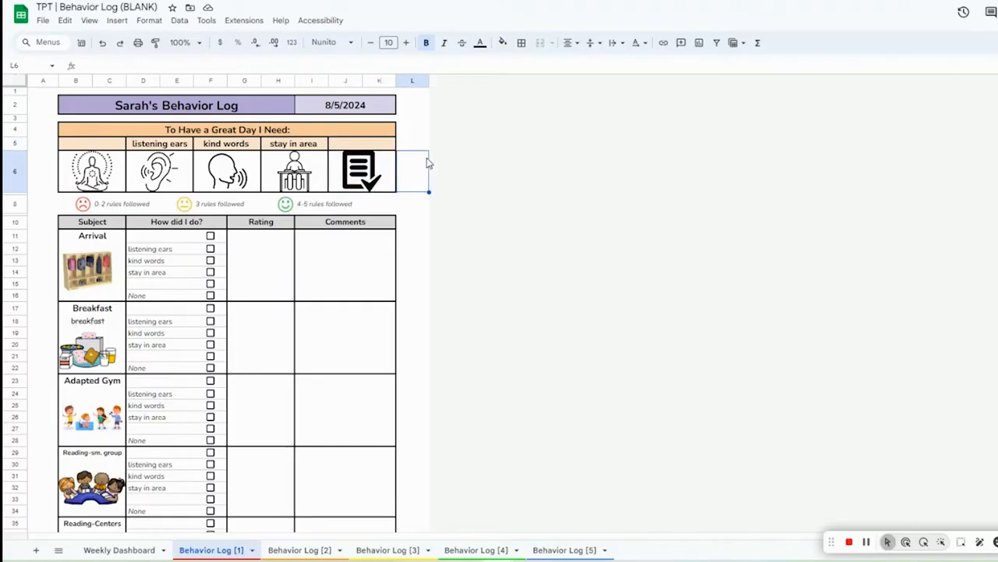
pyautogui.click(363, 183)
pyautogui.press('Delete')
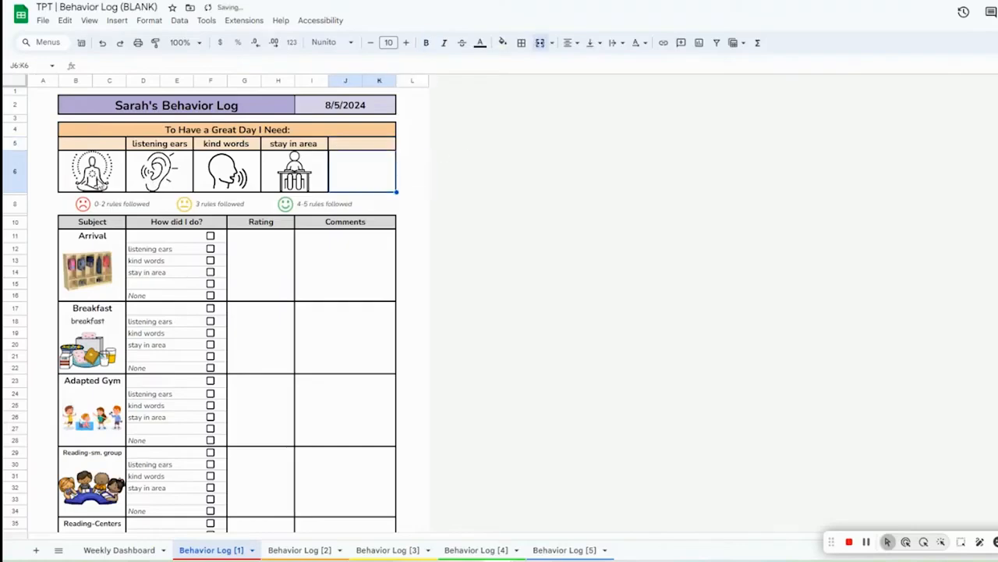
pyautogui.click(102, 184)
pyautogui.press('Delete')
pyautogui.click(98, 149)
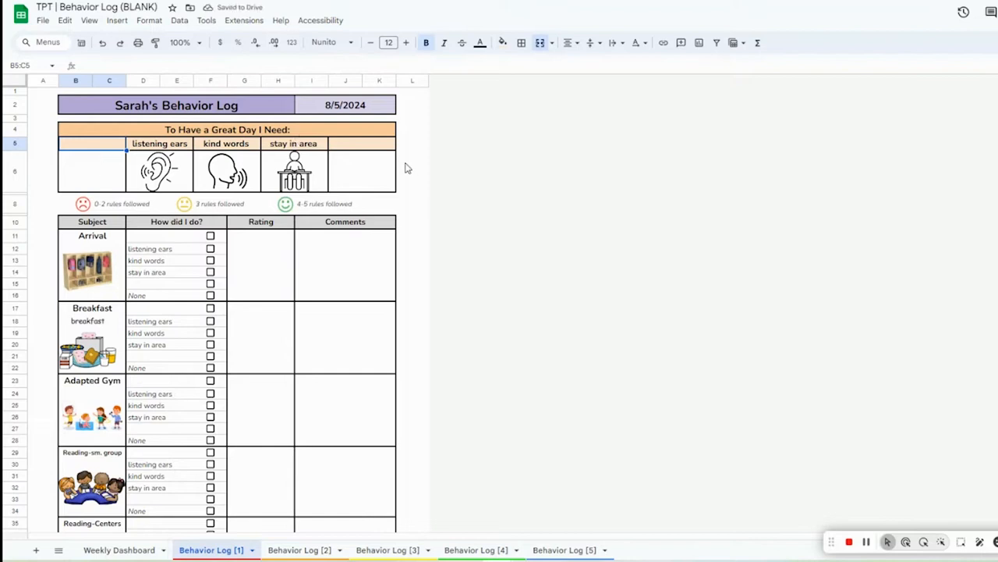
pyautogui.click(360, 154)
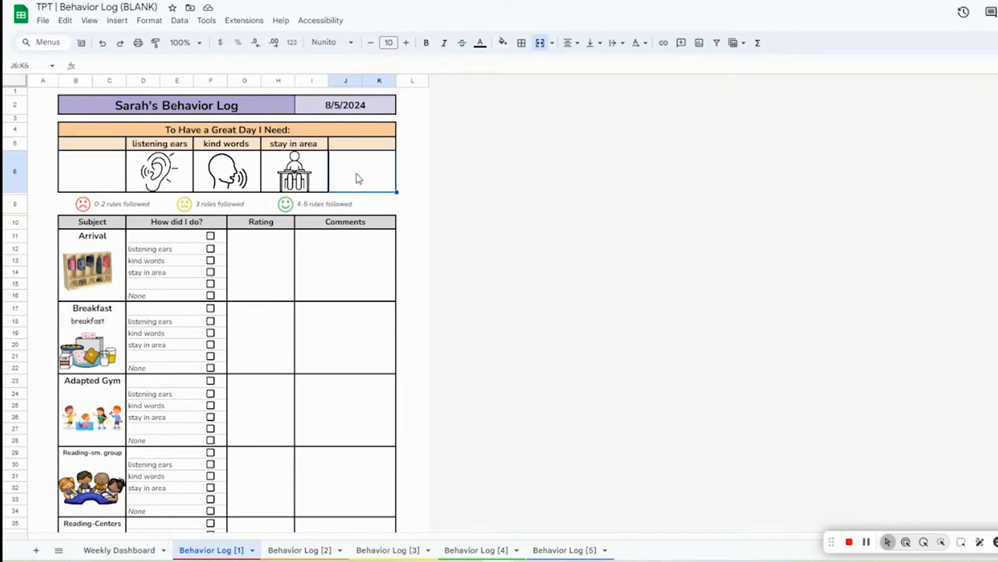
pyautogui.moveTo(360, 181); pyautogui.dragTo(356, 147)
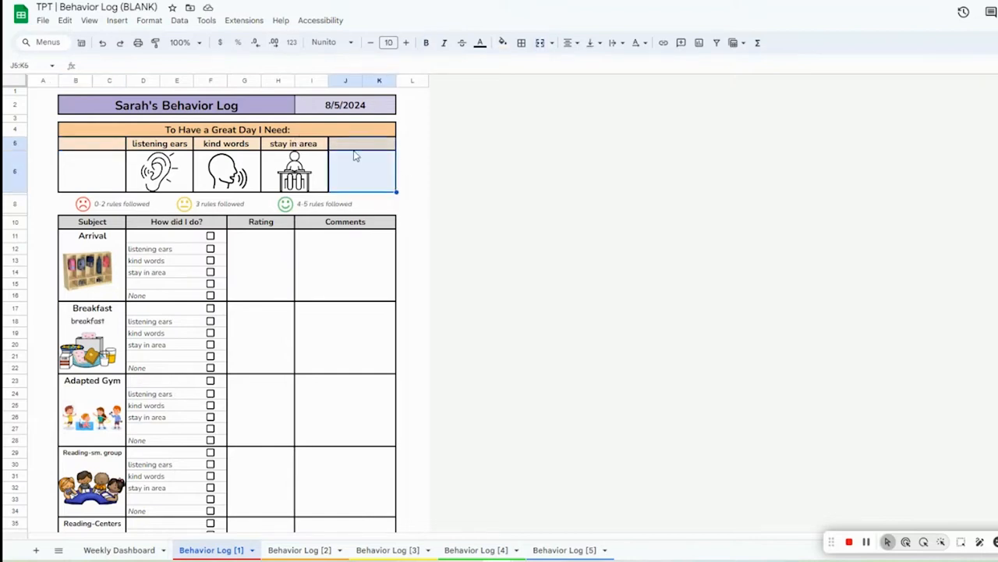
# Step: Shade the emptied last rule label and icon cells light gray
pyautogui.click(503, 43)
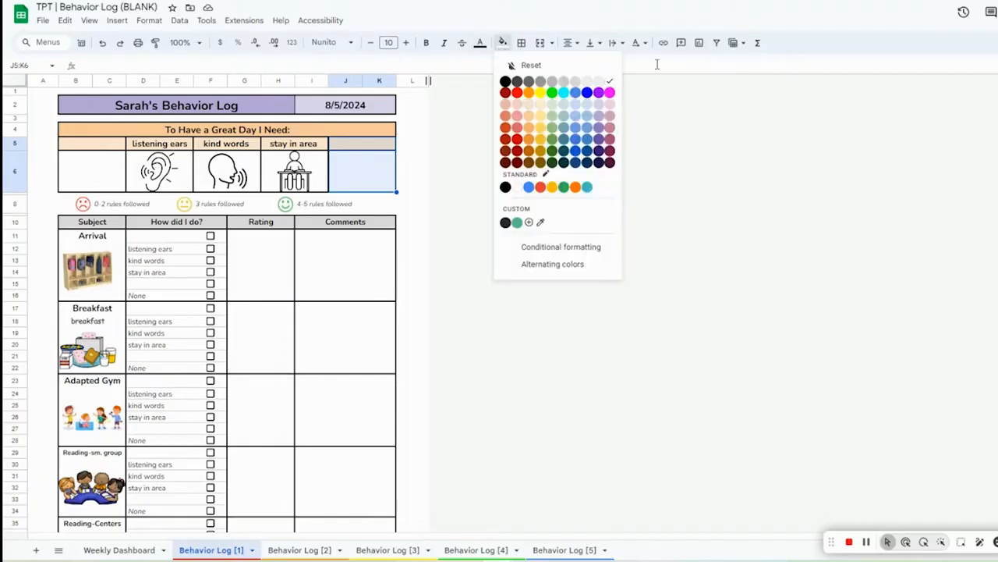
pyautogui.click(598, 82)
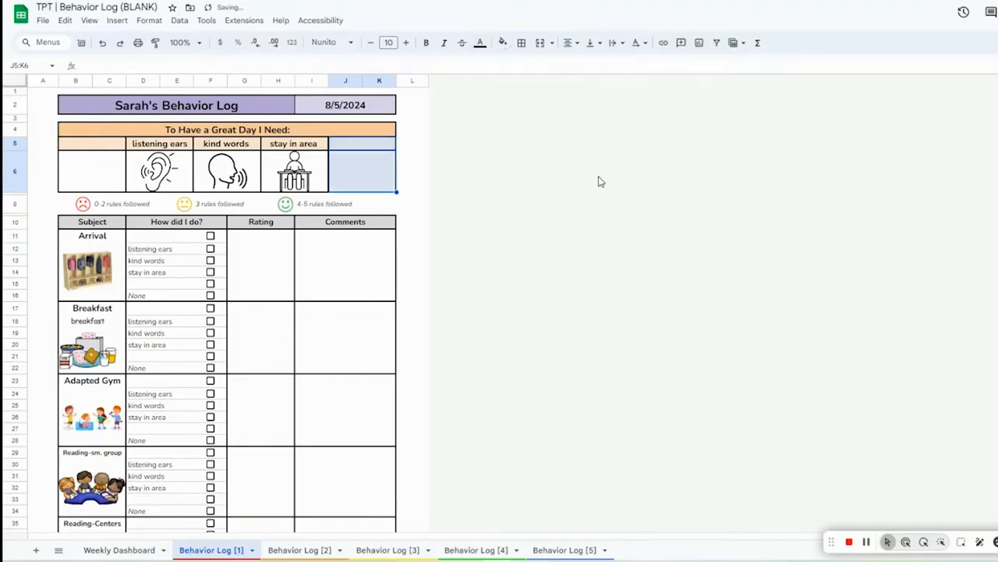
pyautogui.click(559, 227)
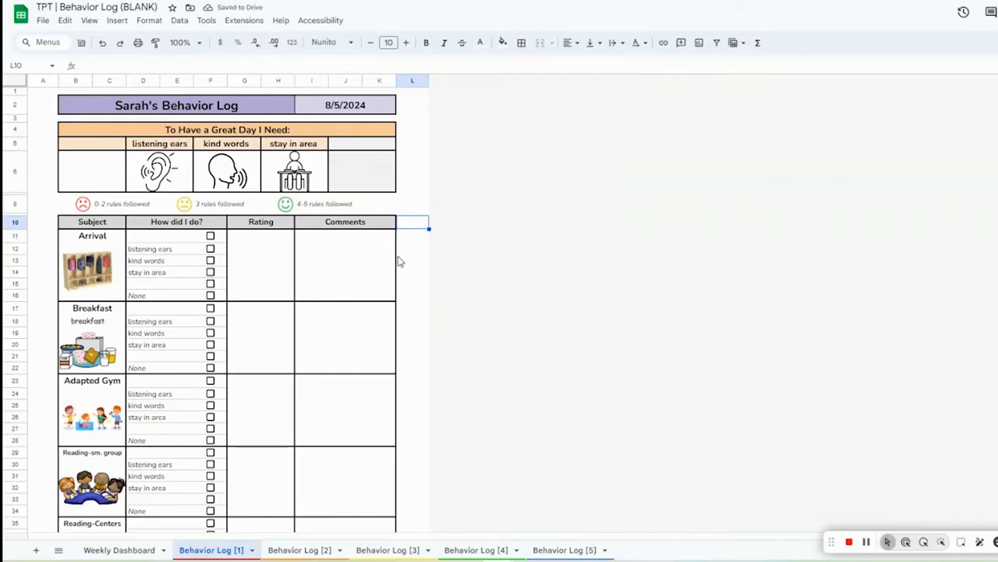
# Step: Undo the shading and the cleared rule labels and icons
pyautogui.hotkey('ctrl', 'z')
pyautogui.hotkey('ctrl', 'z')
pyautogui.hotkey('ctrl', 'z')
pyautogui.hotkey('ctrl', 'z')
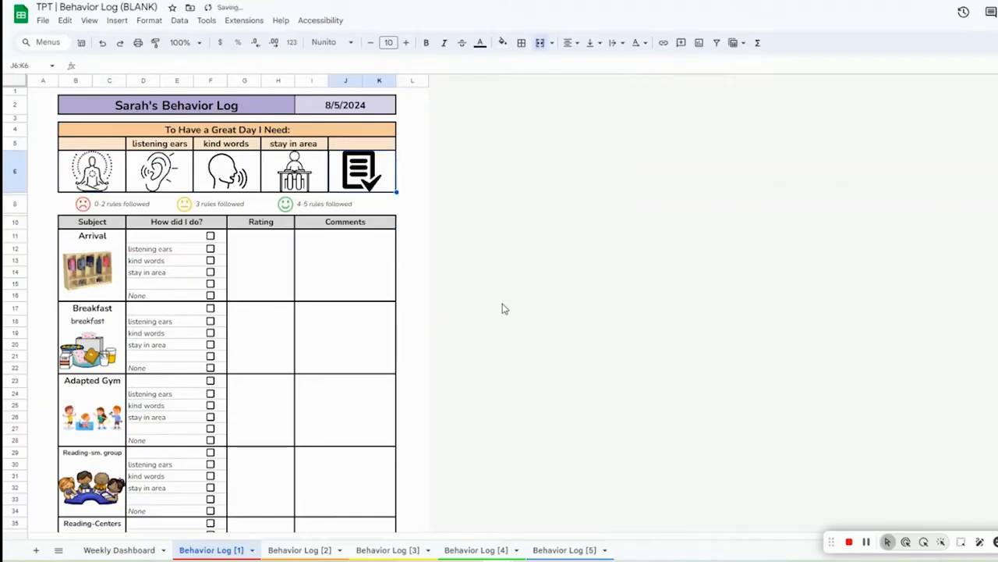
pyautogui.click(500, 302)
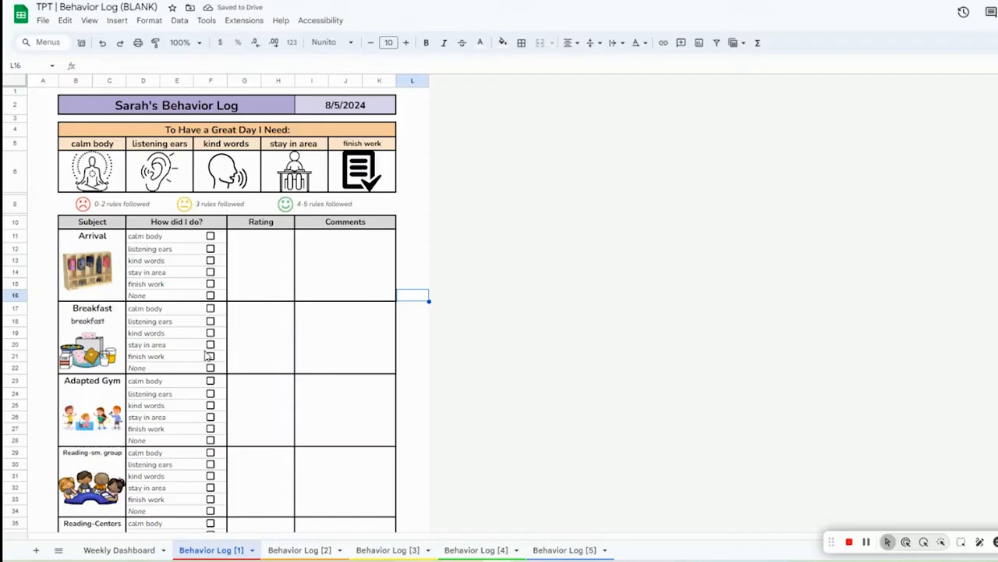
# Step: Tick all five rule checkboxes for Arrival
pyautogui.click(211, 284)
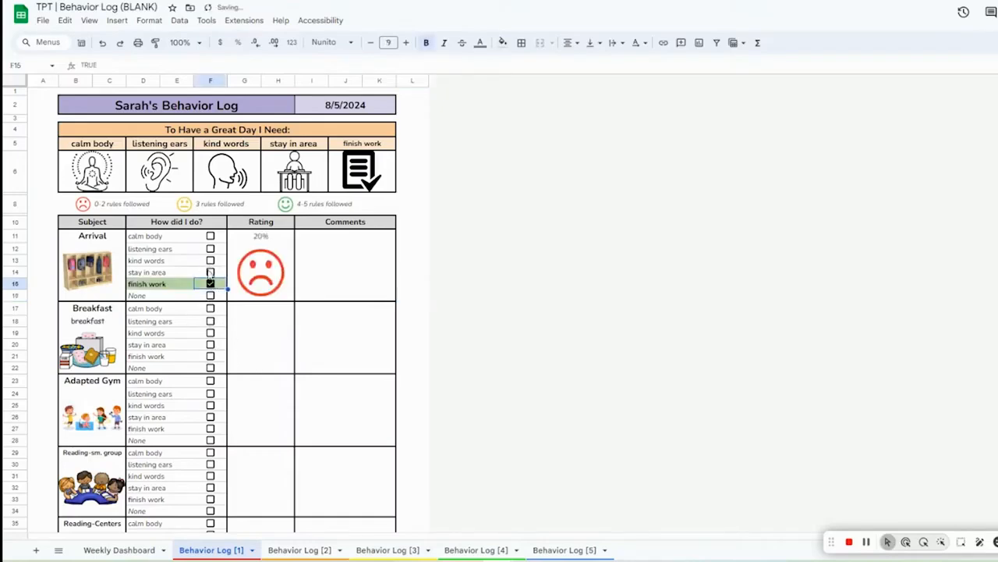
pyautogui.click(211, 273)
pyautogui.click(211, 261)
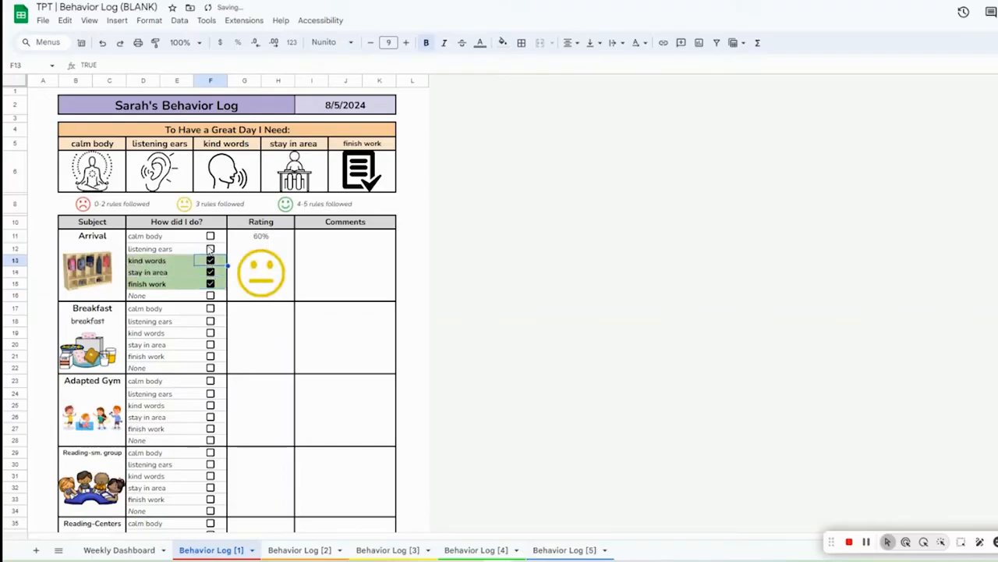
pyautogui.click(210, 249)
pyautogui.click(210, 236)
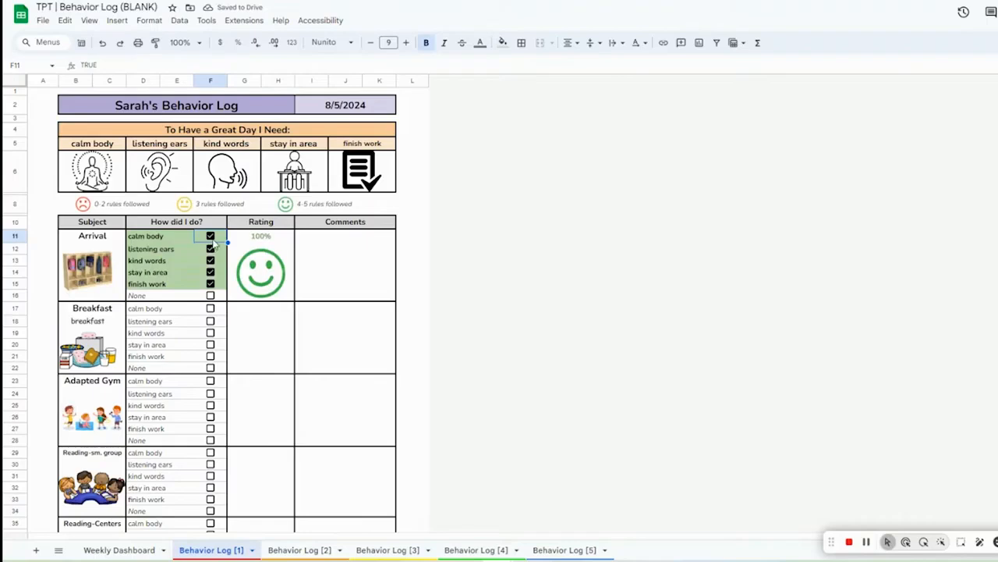
# Step: Untick the calm body and listening ears checkboxes for Arrival
pyautogui.click(211, 235)
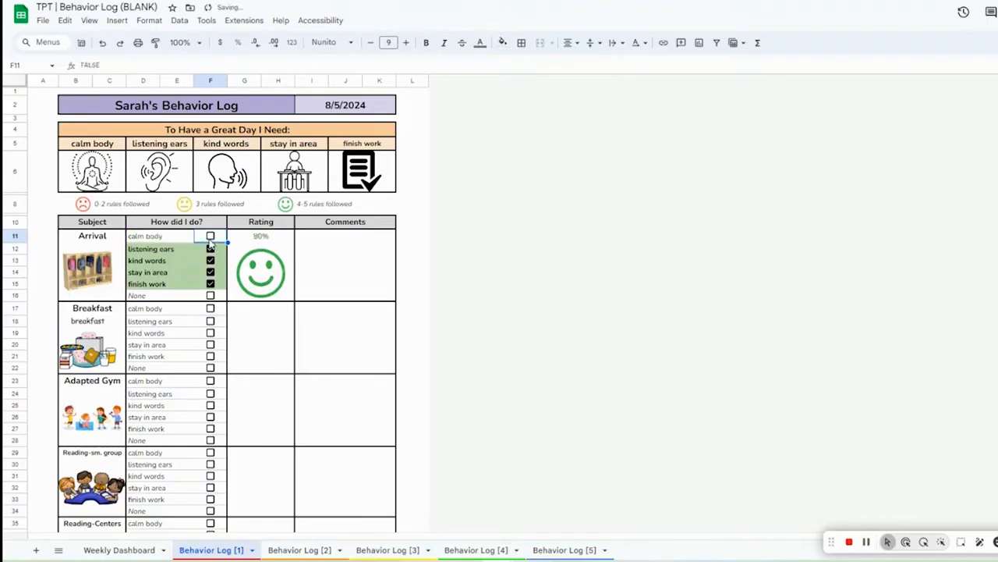
pyautogui.click(211, 249)
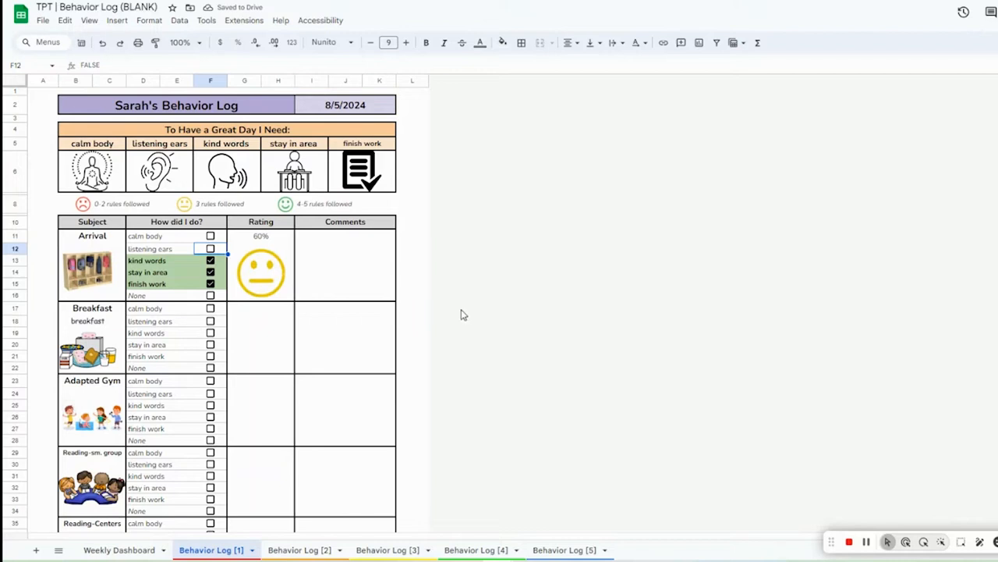
pyautogui.click(211, 248)
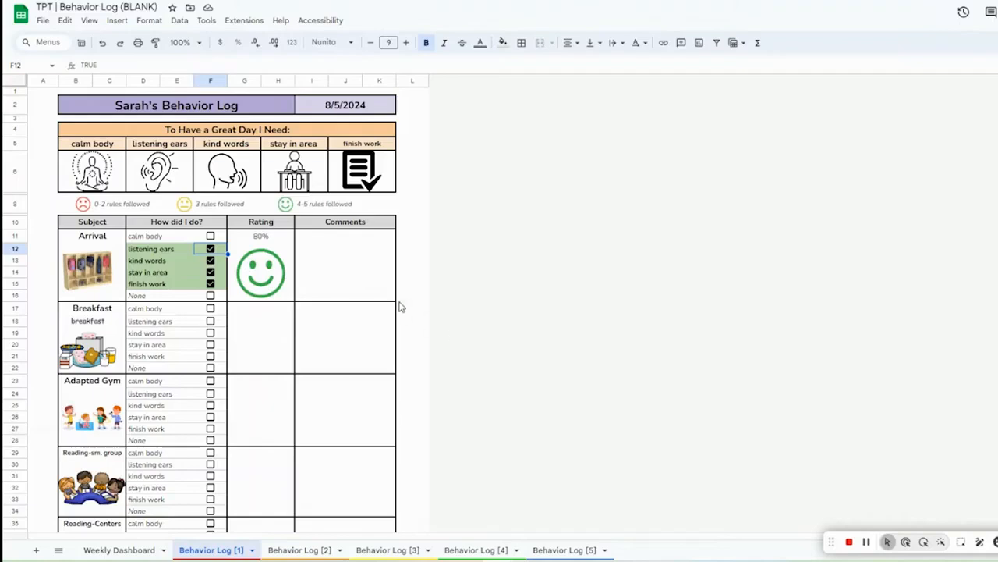
pyautogui.click(210, 248)
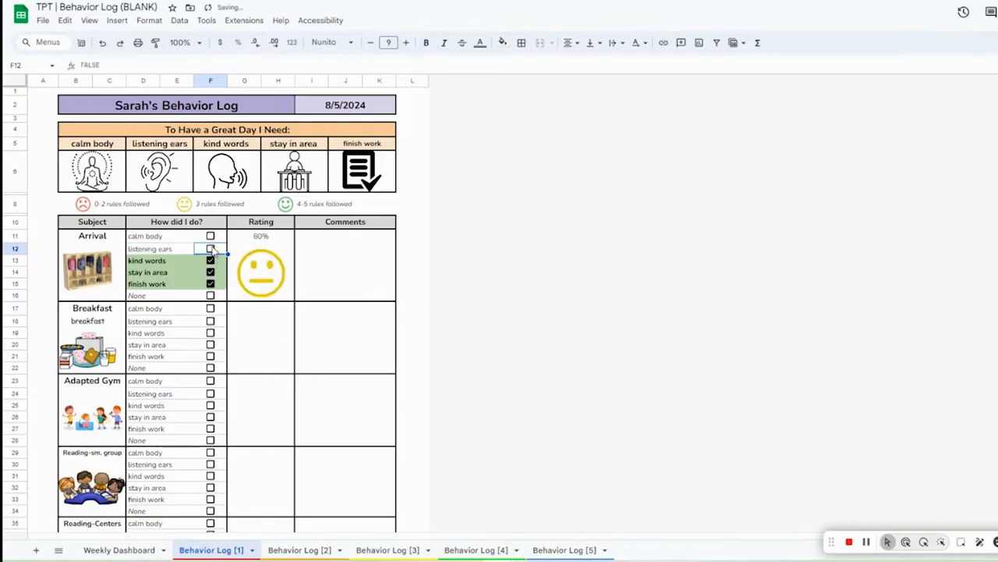
# Step: Tick the None checkbox for Breakfast
pyautogui.click(209, 367)
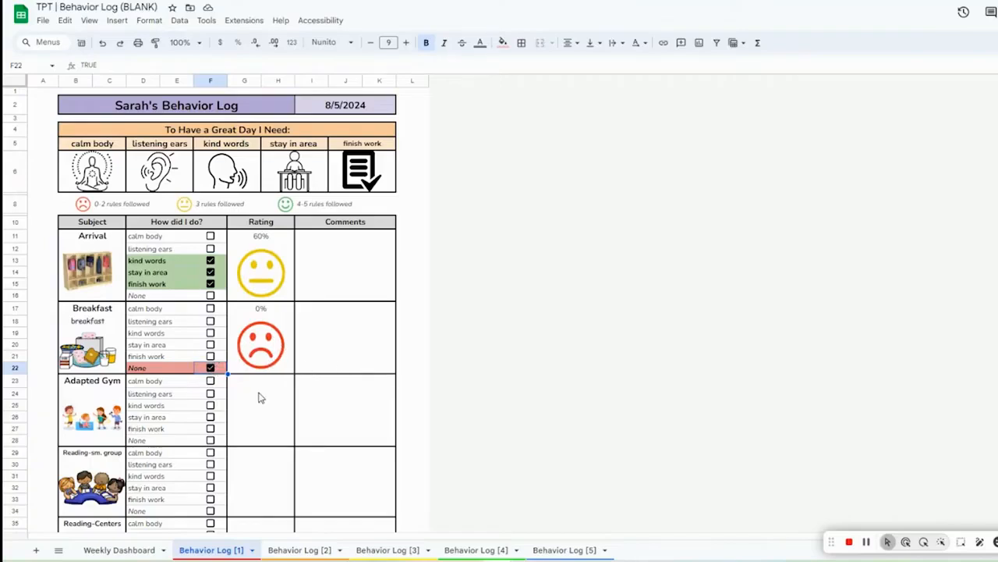
pyautogui.scroll(-5, 317, 355)
pyautogui.scroll(-3, 315, 355)
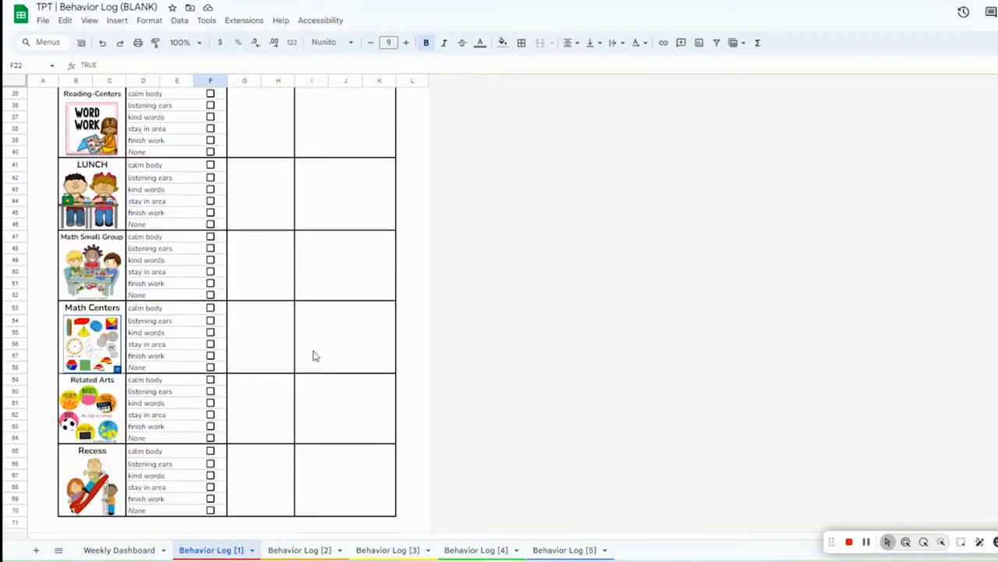
# Step: Browse the blank template's Weekly Dashboard and several Behavior Log tabs
pyautogui.scroll(8, 312, 355)
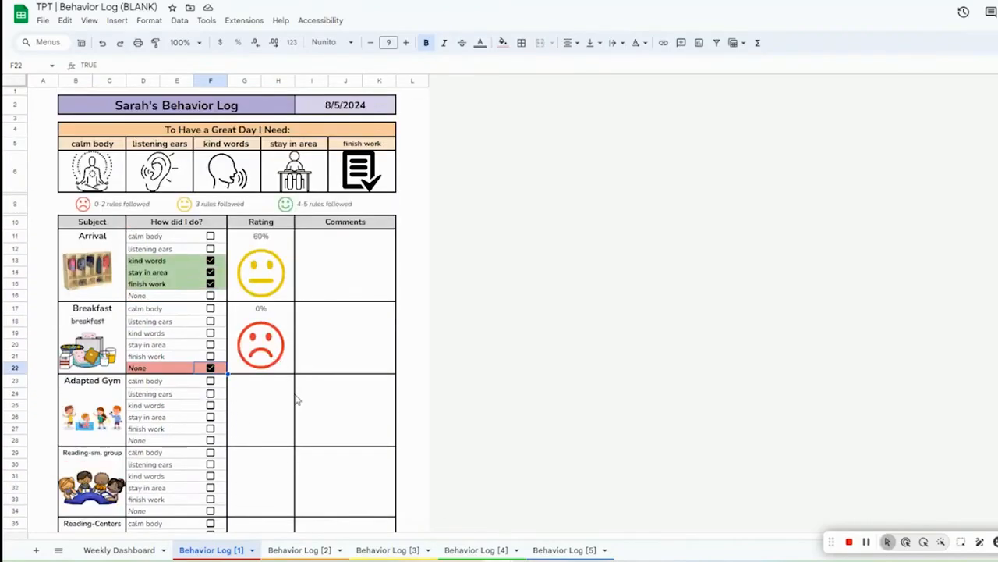
pyautogui.click(131, 550)
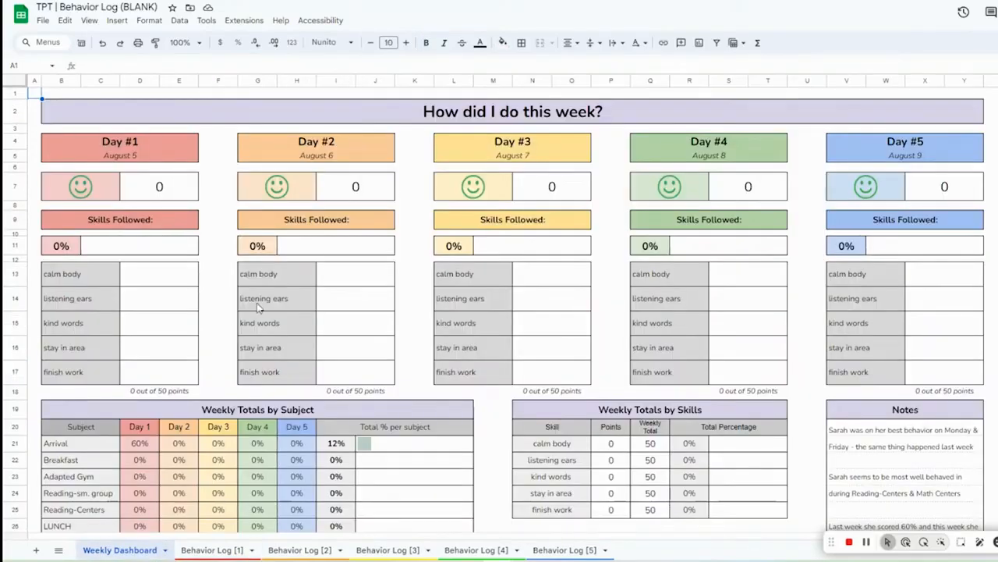
pyautogui.click(294, 552)
pyautogui.click(383, 549)
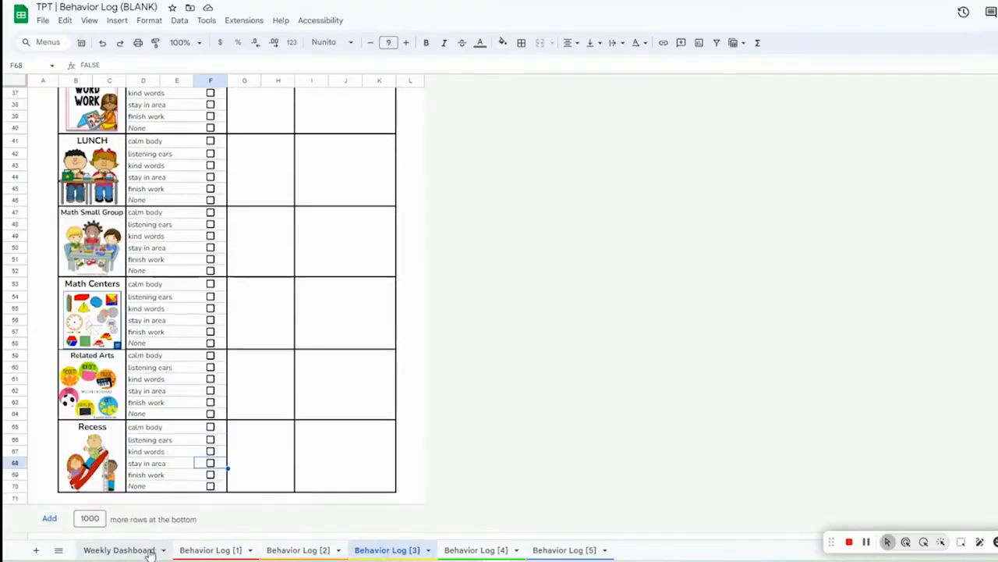
pyautogui.click(190, 550)
pyautogui.click(133, 550)
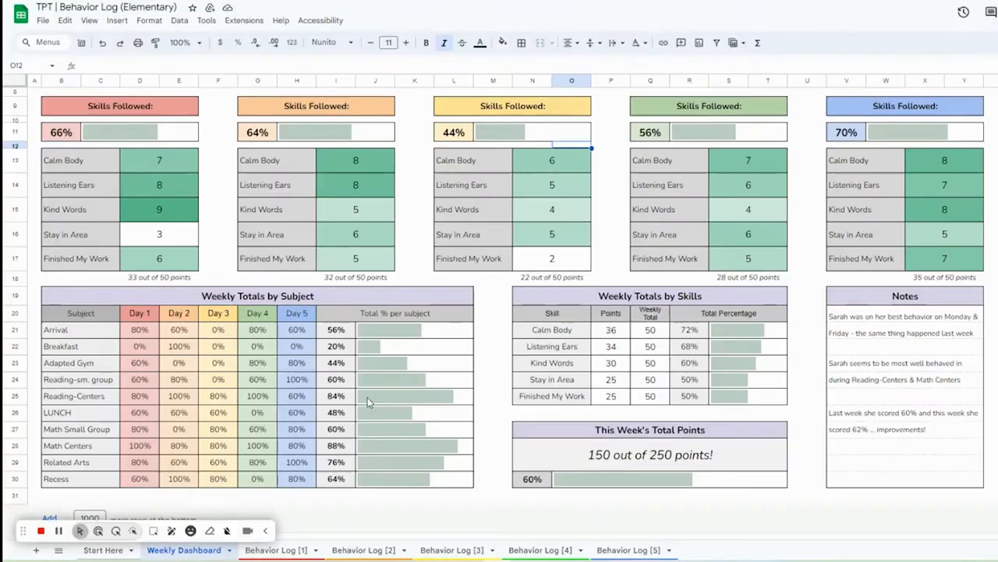
# Step: Review the filled-in elementary version's Weekly Dashboard and the Behavior Log [2] sheet
pyautogui.scroll(3, 369, 402)
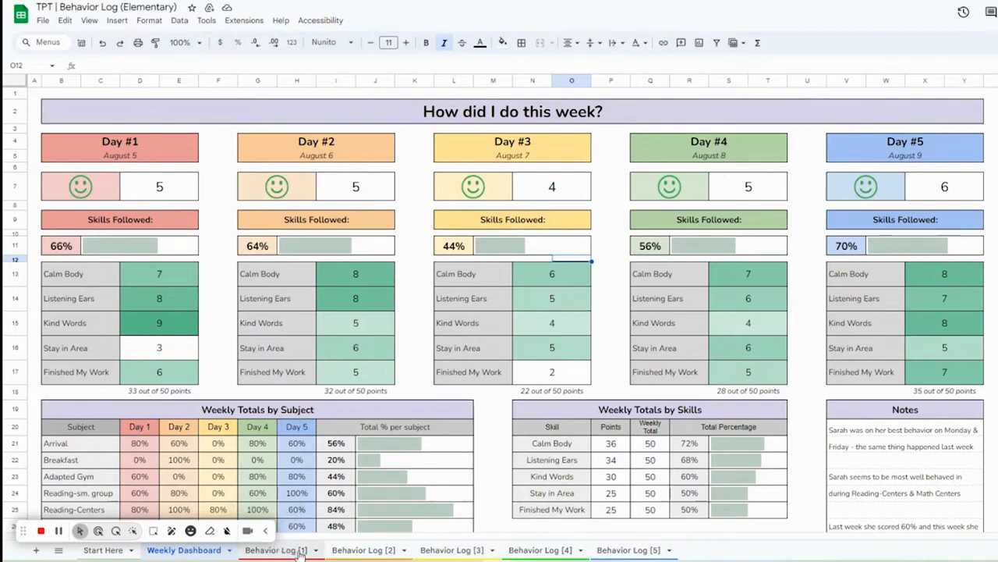
pyautogui.click(355, 550)
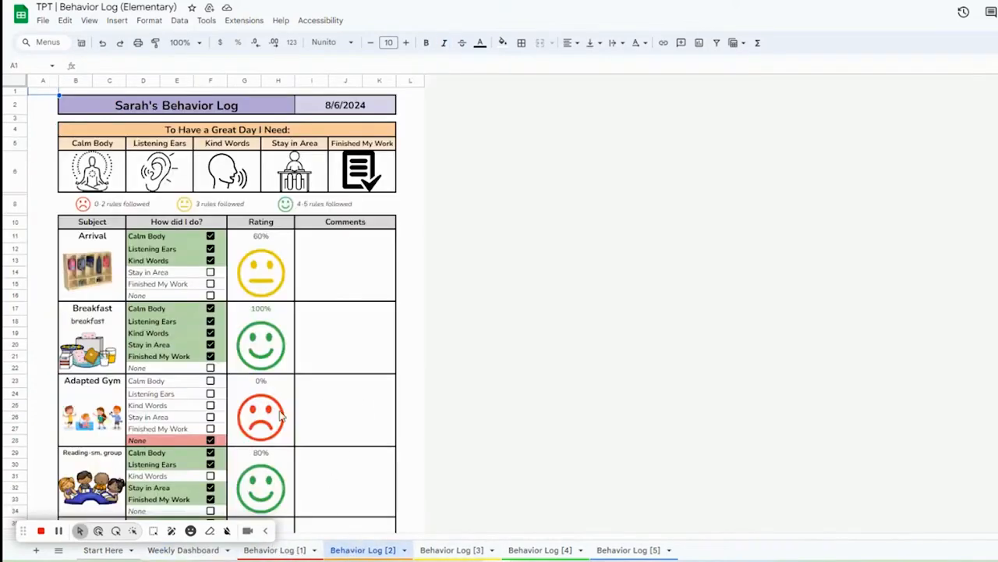
pyautogui.moveTo(43, 540); pyautogui.dragTo(808, 535)
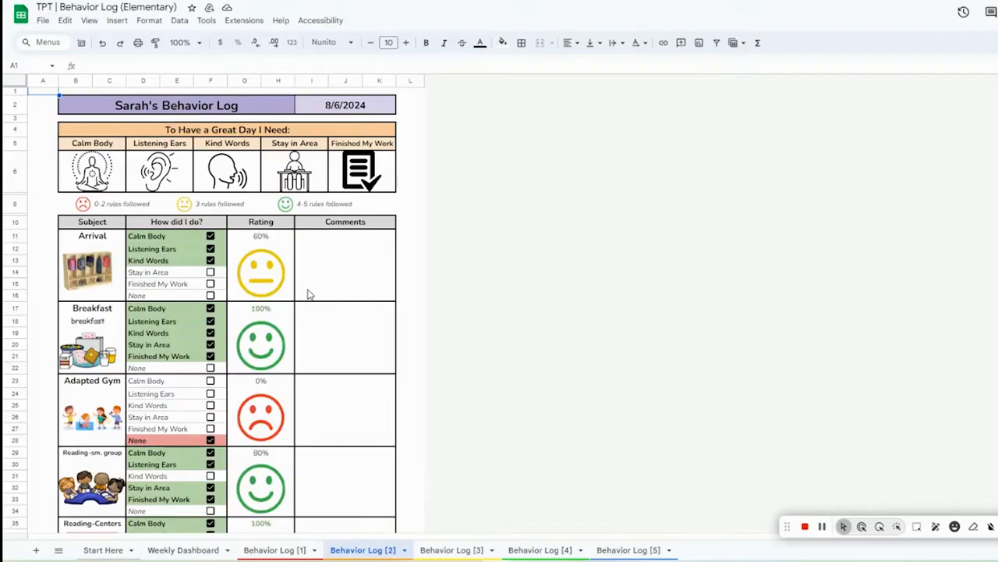
pyautogui.click(172, 552)
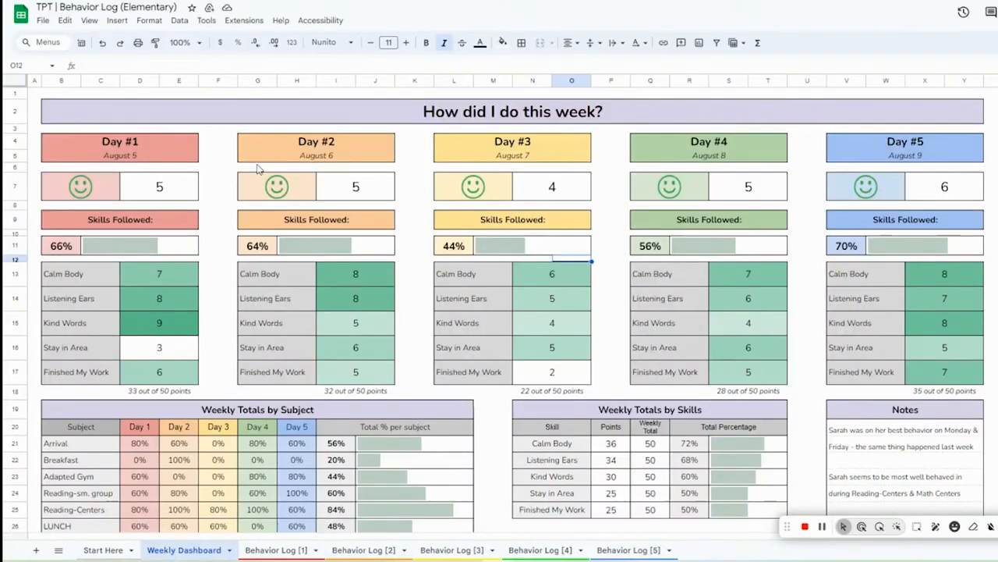
# Step: Inspect the Day #1 smiley, Skills Followed percentage and Calm Body count formulas on the dashboard
pyautogui.moveTo(56, 196); pyautogui.dragTo(171, 201)
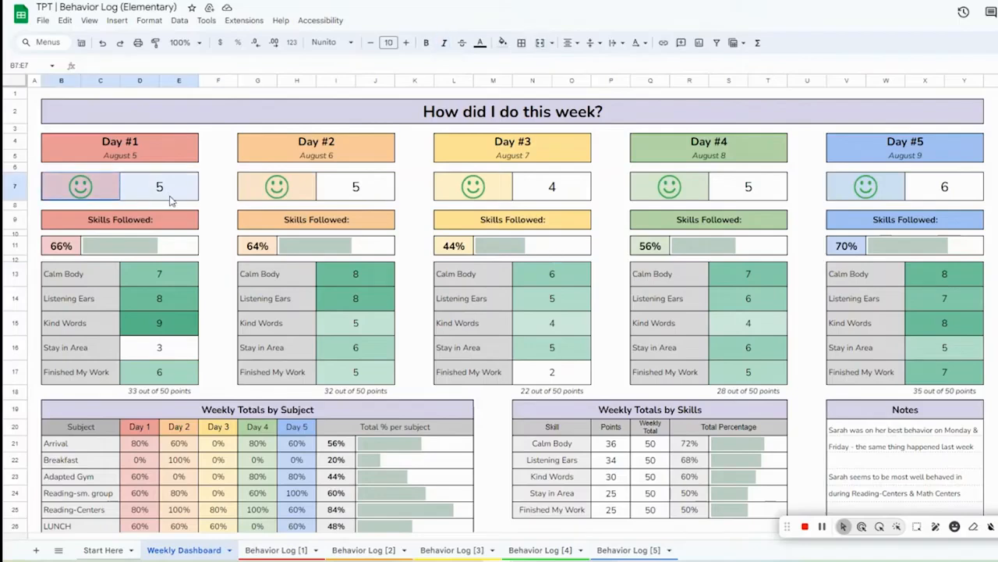
pyautogui.click(219, 206)
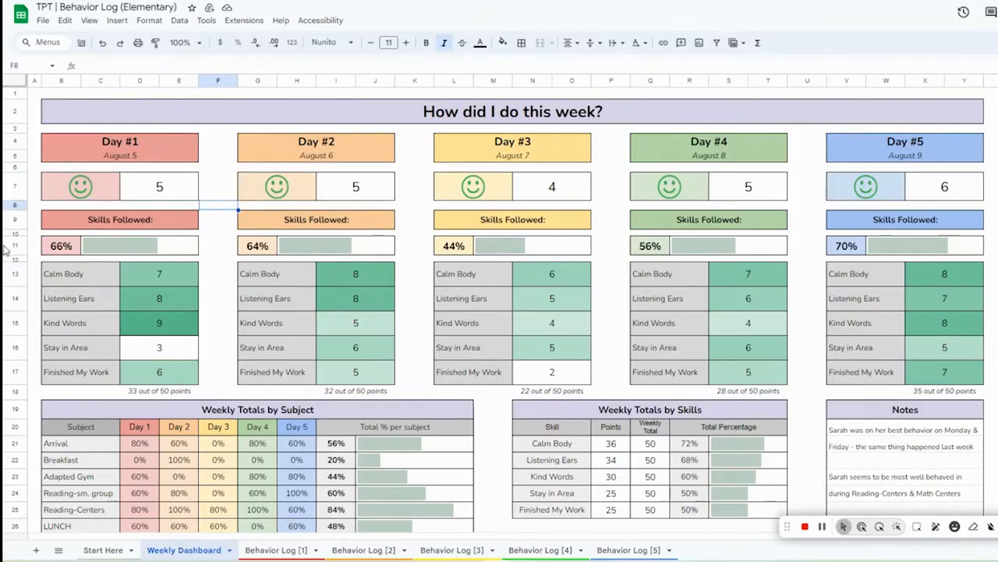
pyautogui.click(62, 247)
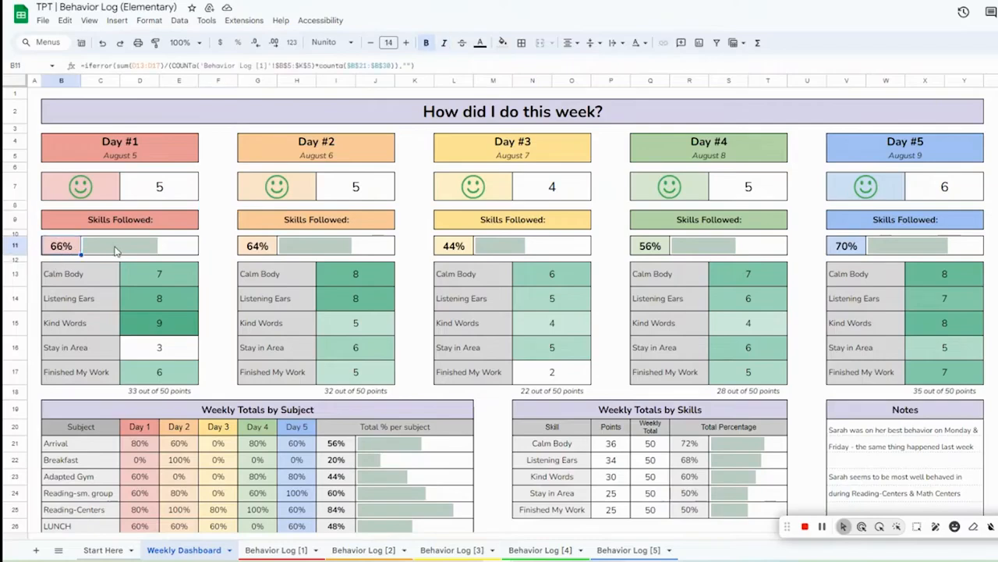
pyautogui.click(205, 275)
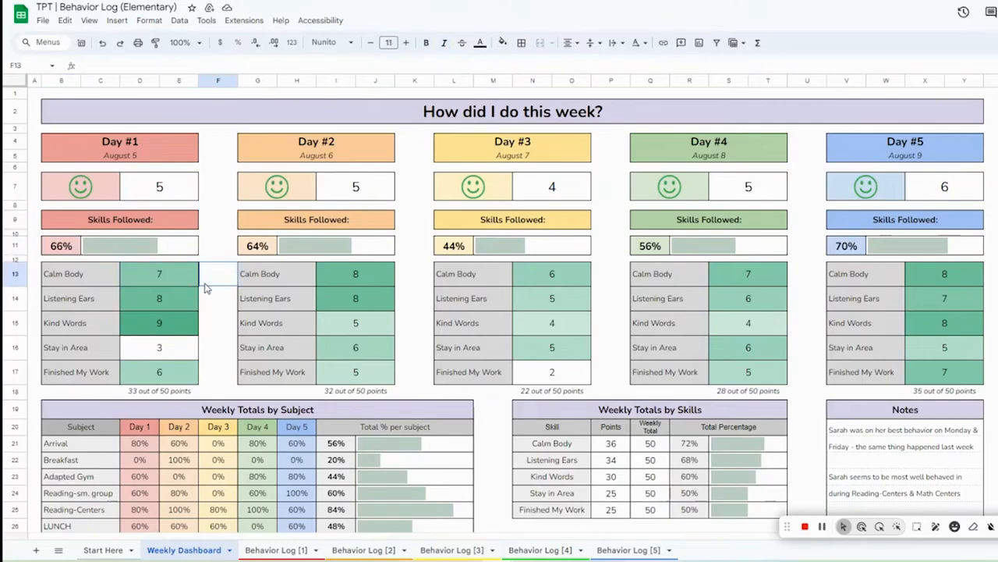
pyautogui.click(176, 280)
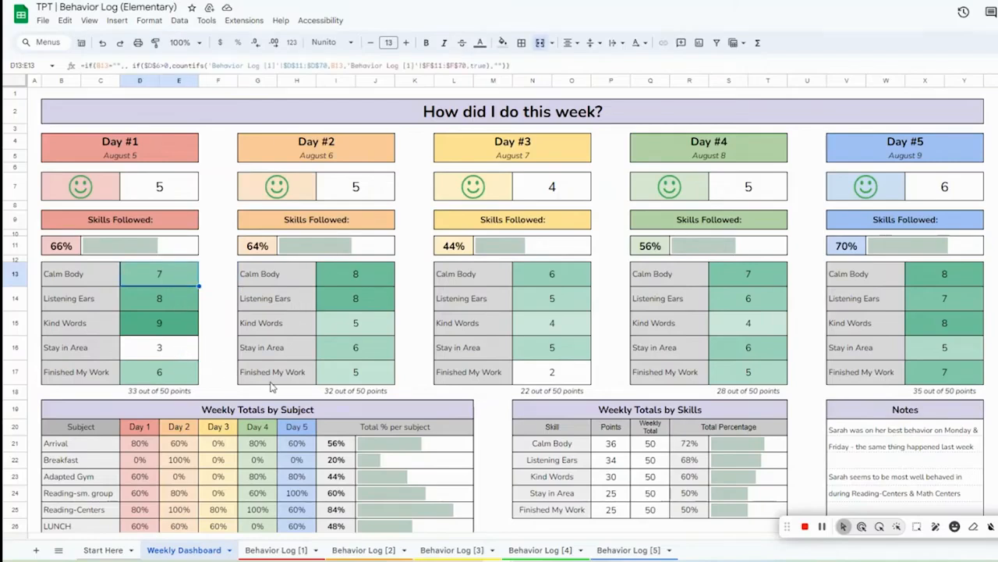
# Step: Scroll through Behavior Log [1] to review each subject's ticked rules and ratings
pyautogui.click(276, 550)
pyautogui.scroll(-10, 258, 362)
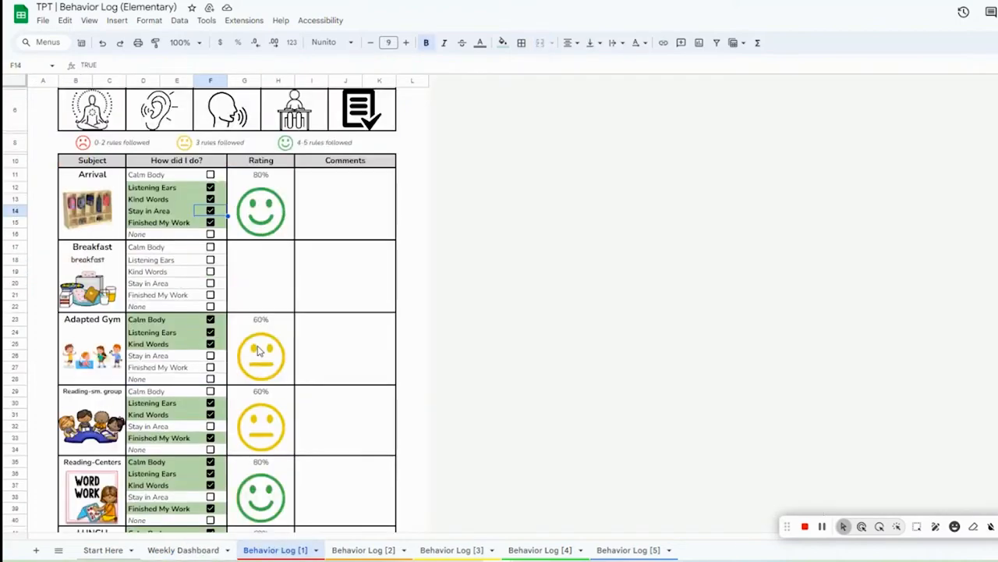
pyautogui.scroll(-3, 258, 362)
pyautogui.scroll(10, 260, 365)
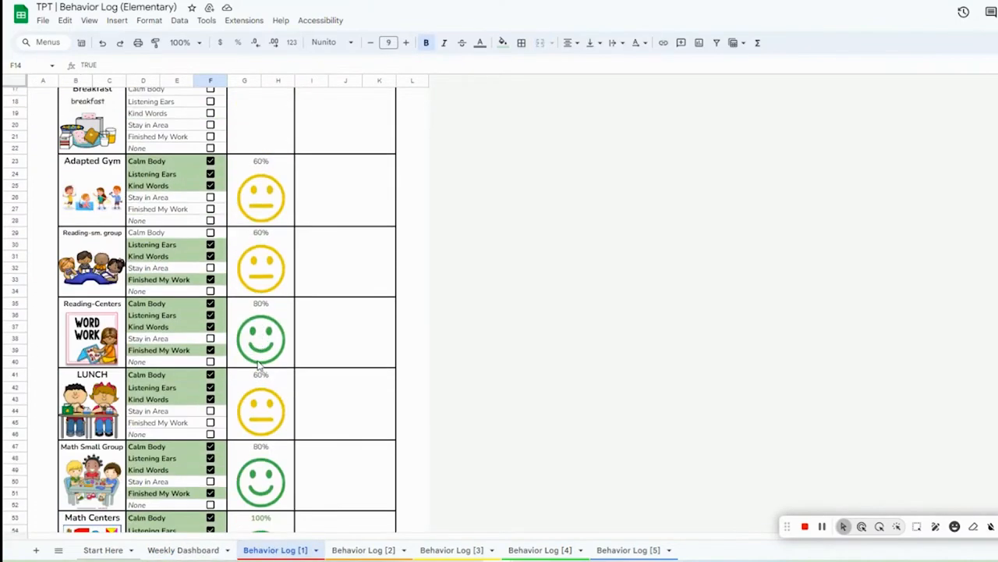
pyautogui.scroll(-10, 258, 364)
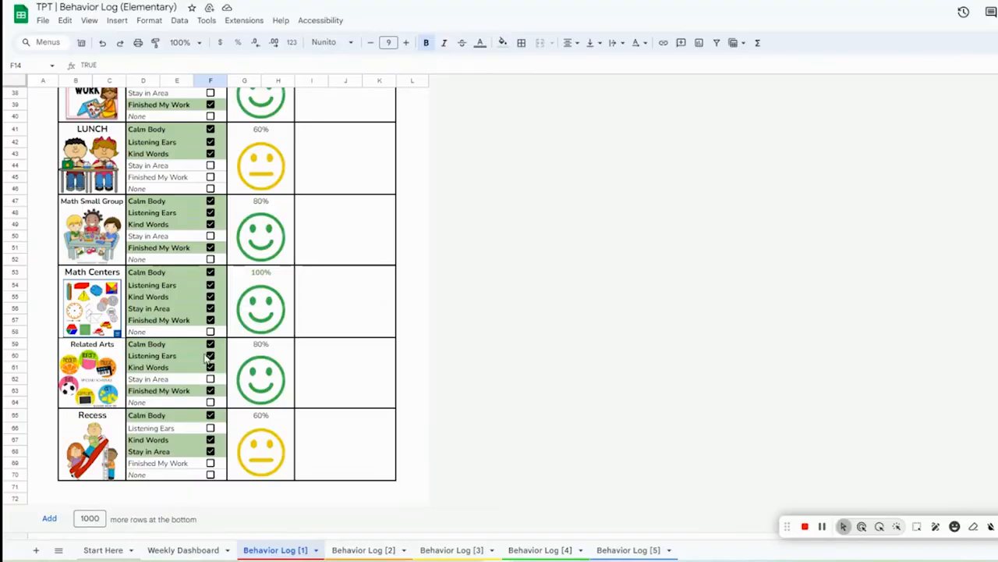
pyautogui.scroll(10, 306, 381)
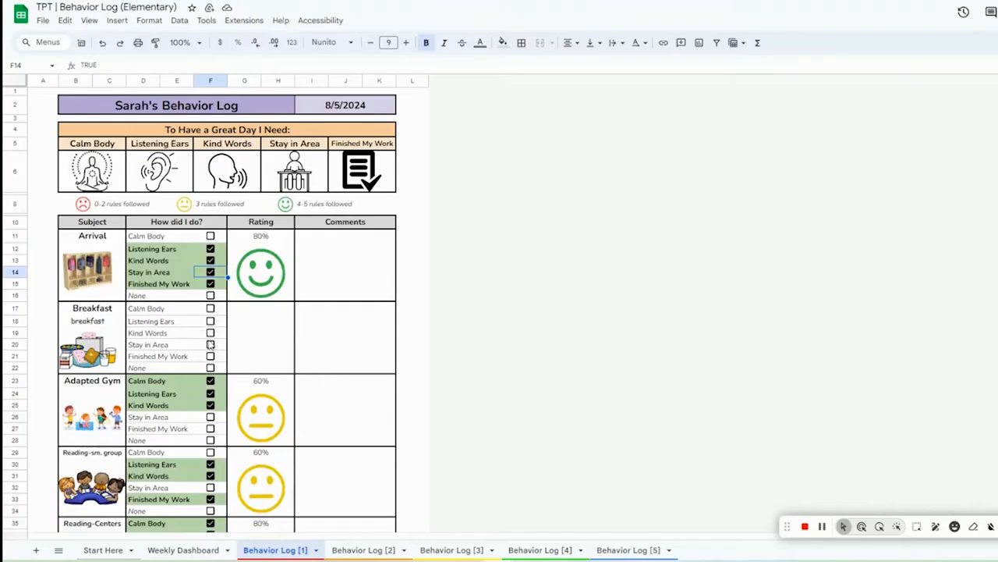
pyautogui.click(173, 549)
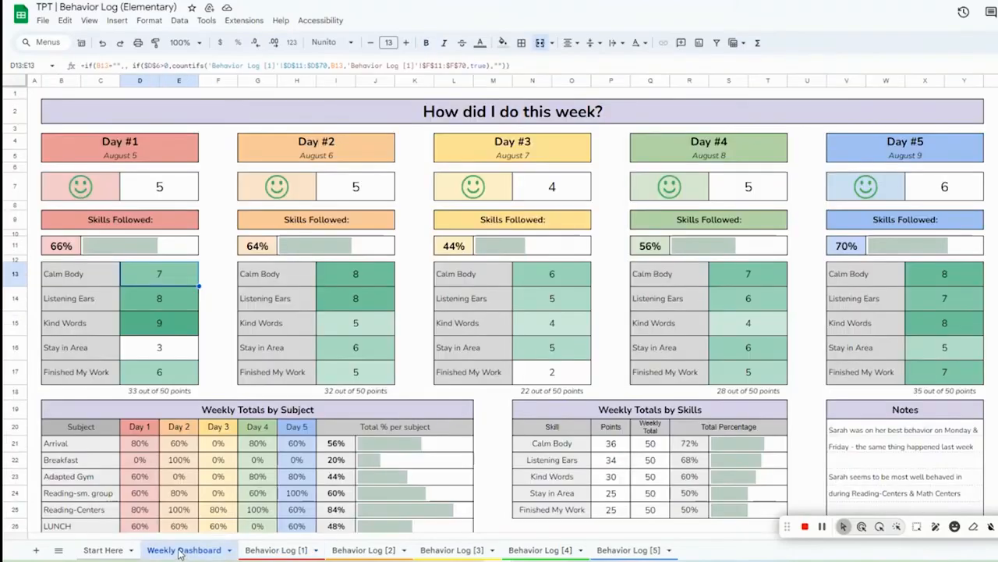
# Step: Inspect the Day #1 points total formula and the daily summary block on the dashboard
pyautogui.click(174, 396)
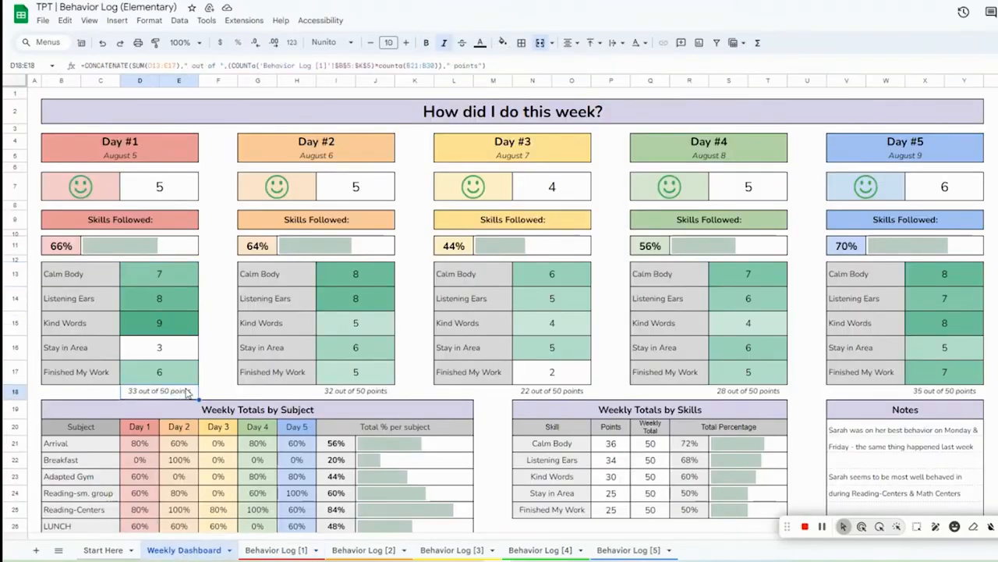
pyautogui.click(414, 303)
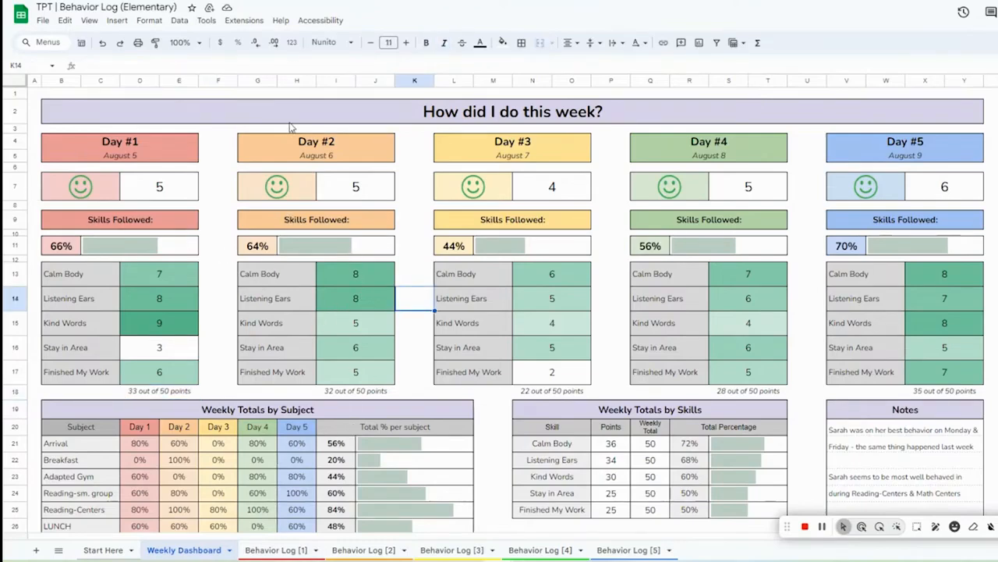
pyautogui.moveTo(32, 97); pyautogui.dragTo(933, 372)
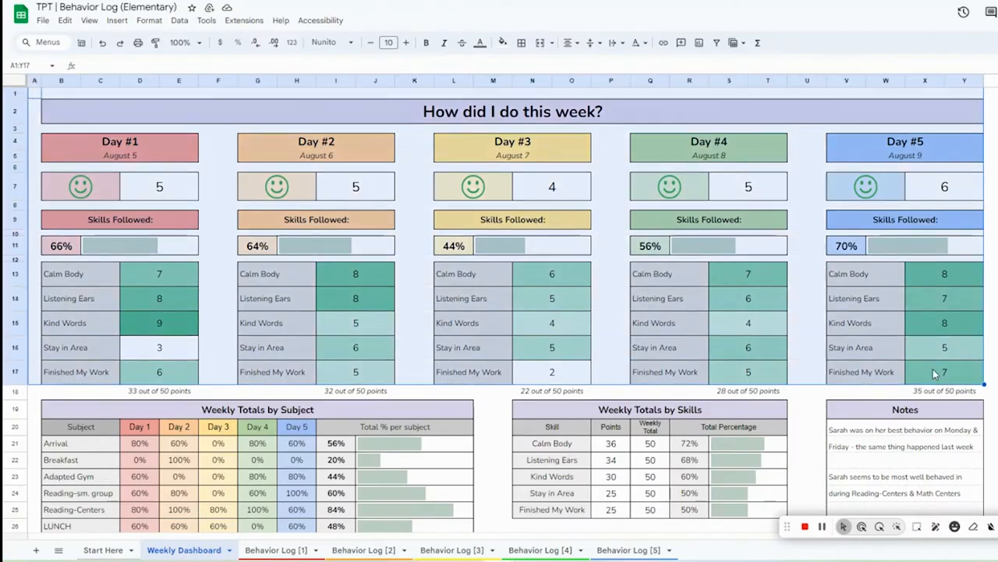
pyautogui.click(814, 414)
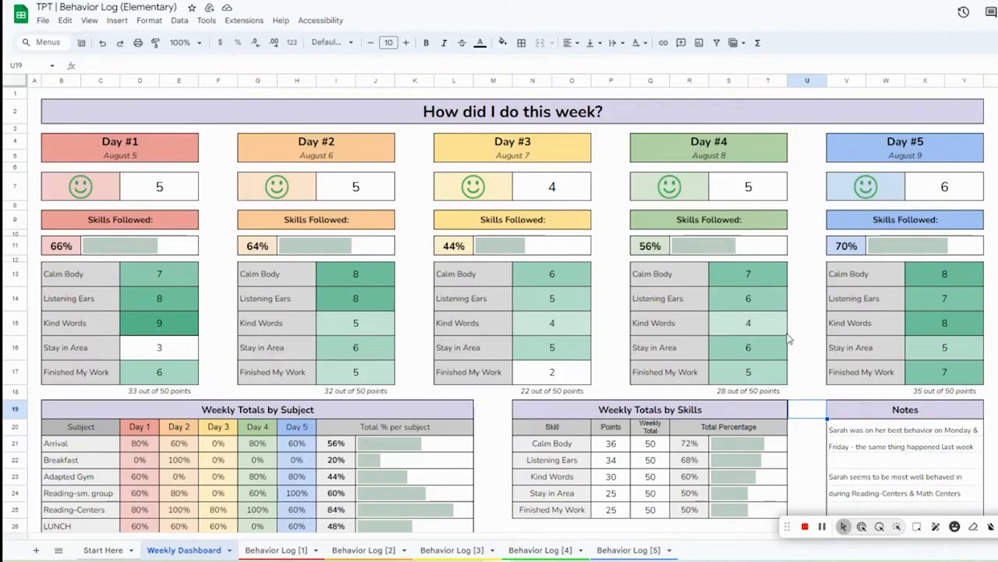
pyautogui.scroll(-3, 202, 341)
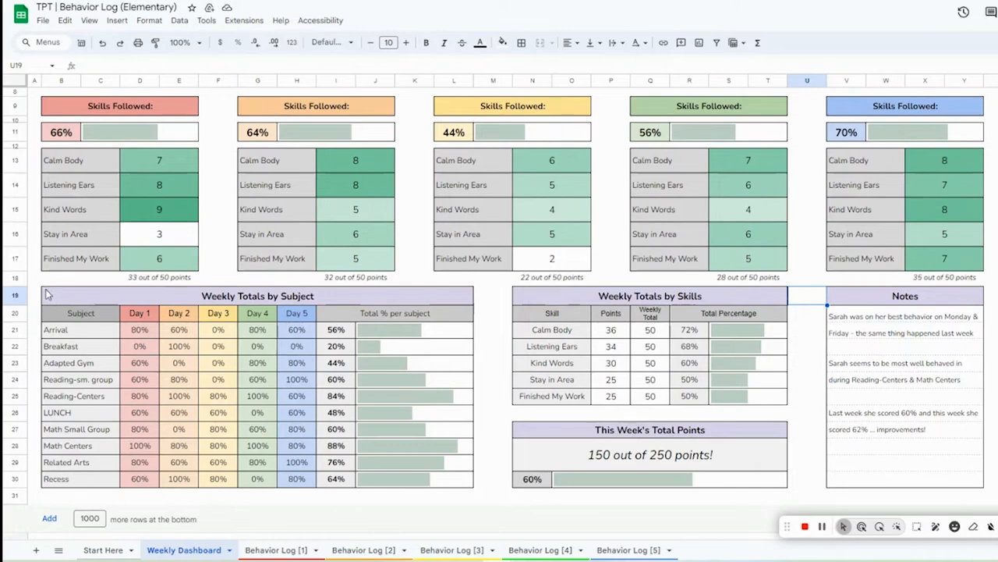
# Step: Inspect the Weekly Totals by Subject and Weekly Totals by Skills tables and their percentage formulas
pyautogui.click(114, 294)
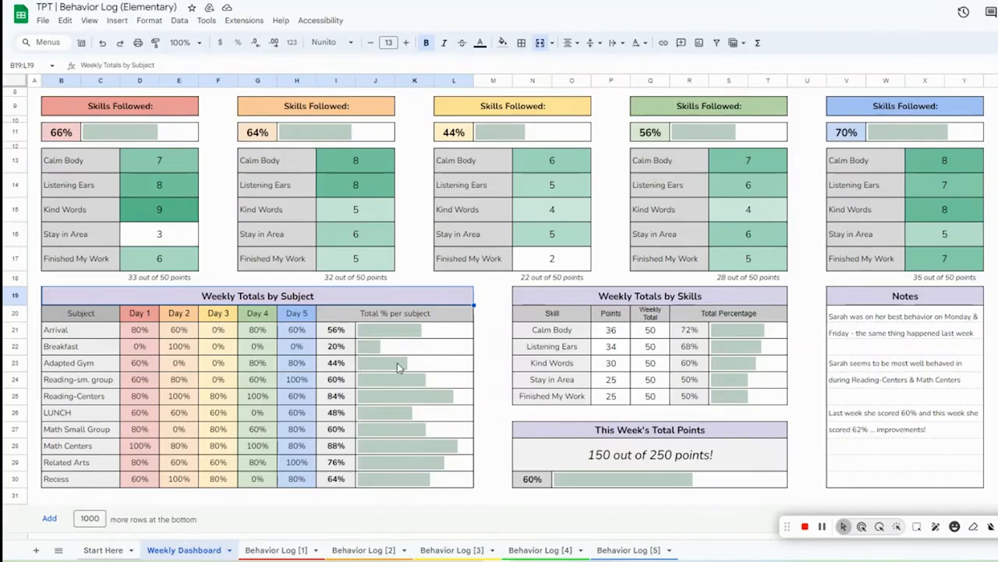
pyautogui.click(652, 299)
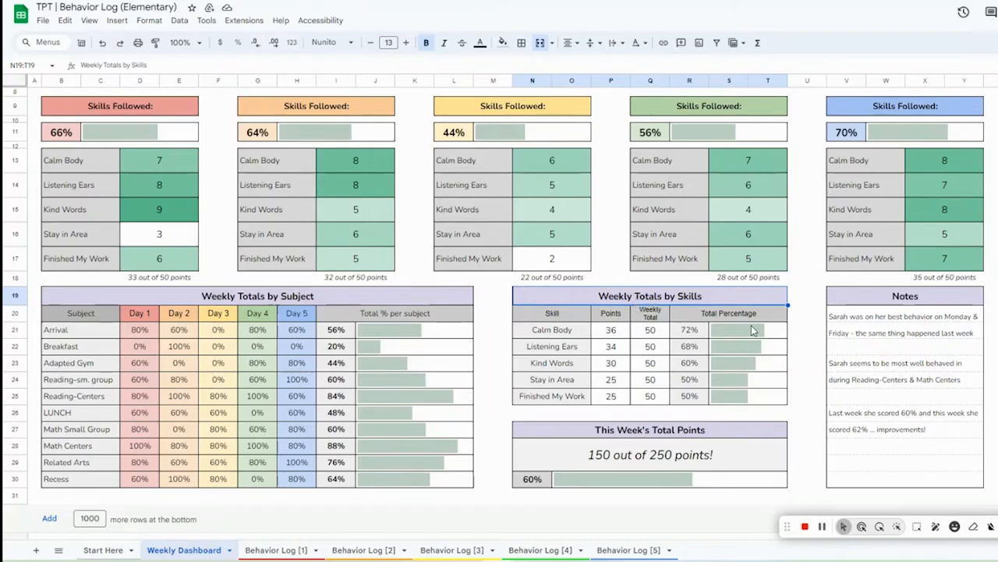
pyautogui.click(689, 332)
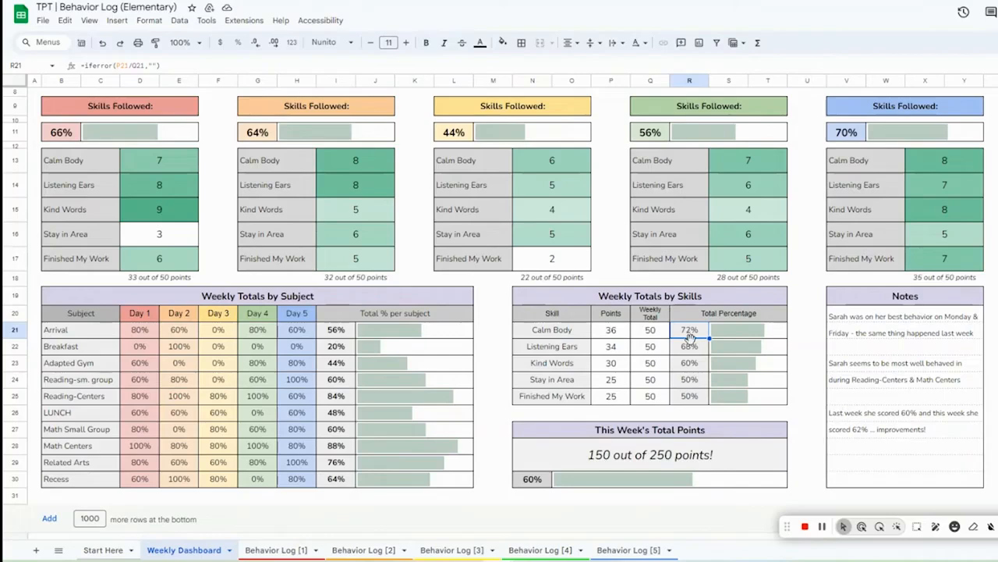
pyautogui.click(686, 400)
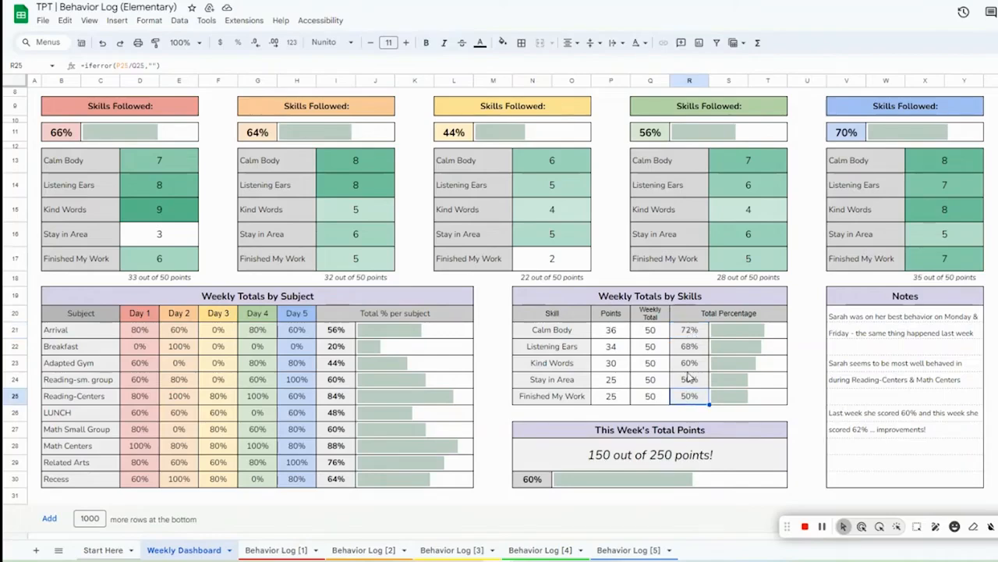
pyautogui.click(688, 370)
pyautogui.click(688, 387)
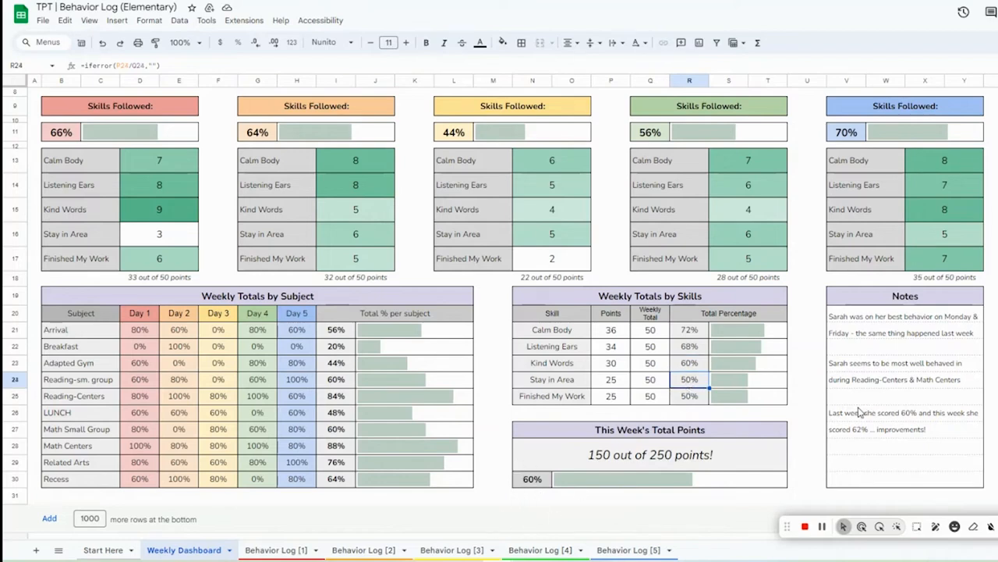
# Step: Compare the Weekly Dashboard with Behavior Log [1] by moving between the two sheets
pyautogui.scroll(1, 854, 412)
pyautogui.scroll(-1, 846, 412)
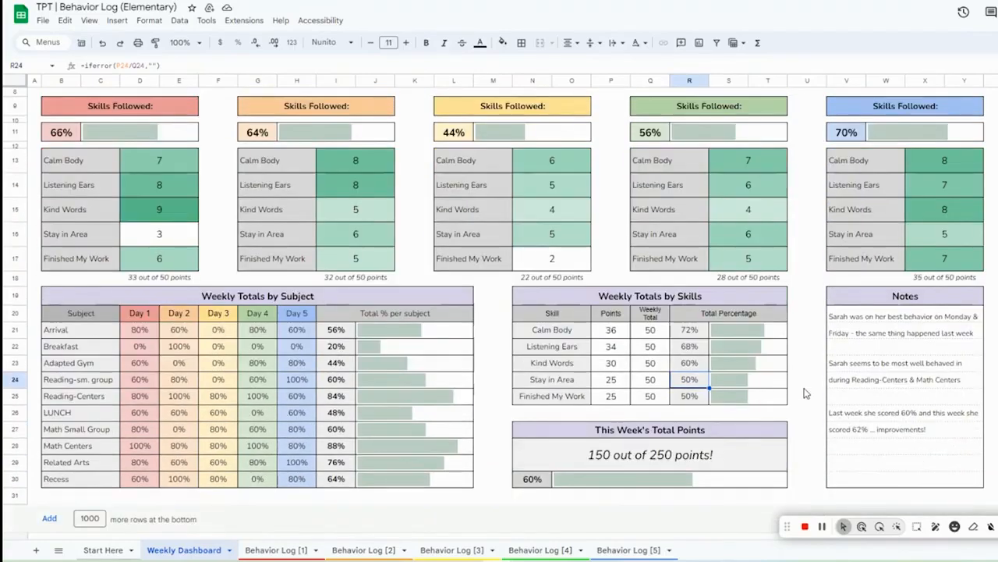
pyautogui.scroll(2, 806, 393)
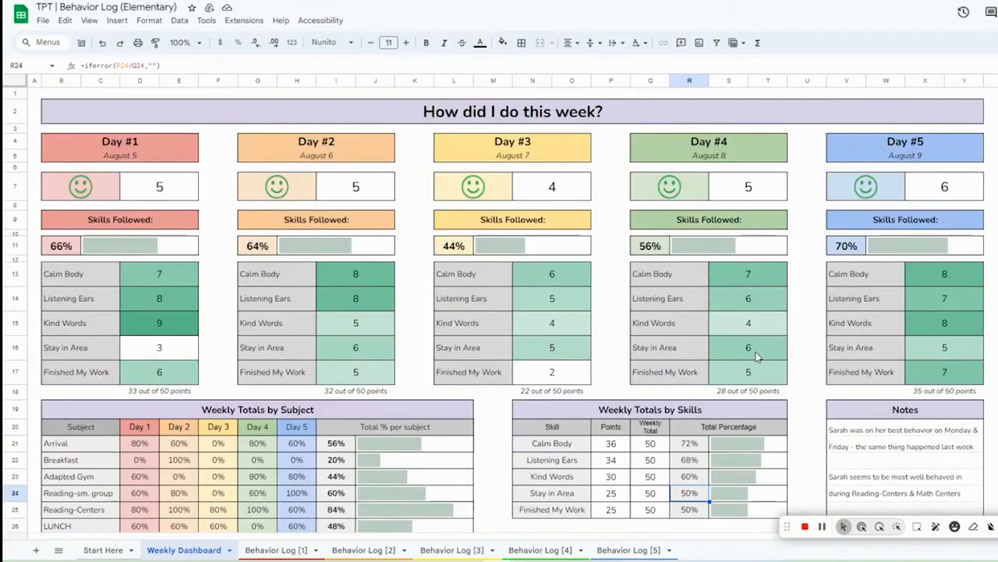
pyautogui.click(273, 546)
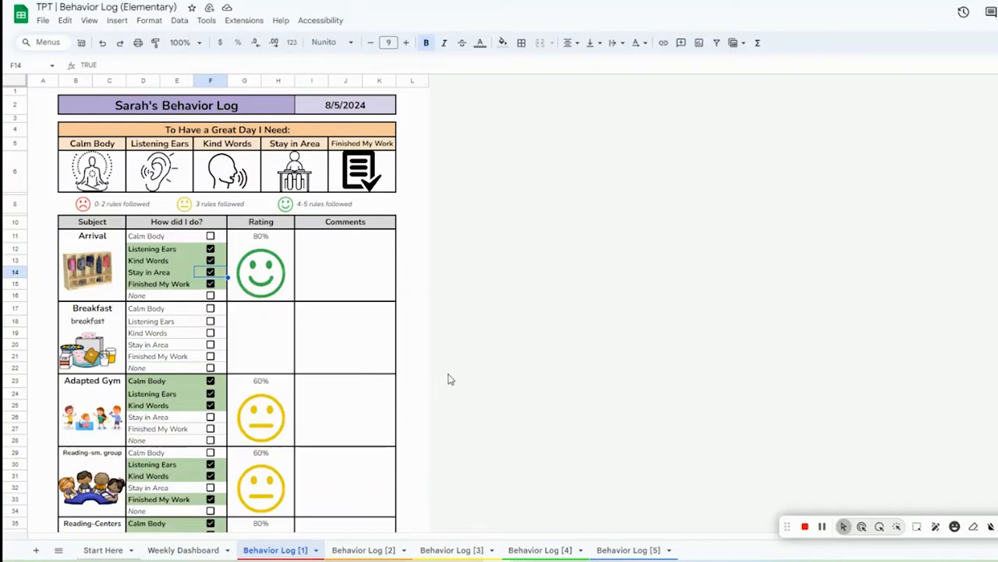
pyautogui.scroll(-6, 380, 381)
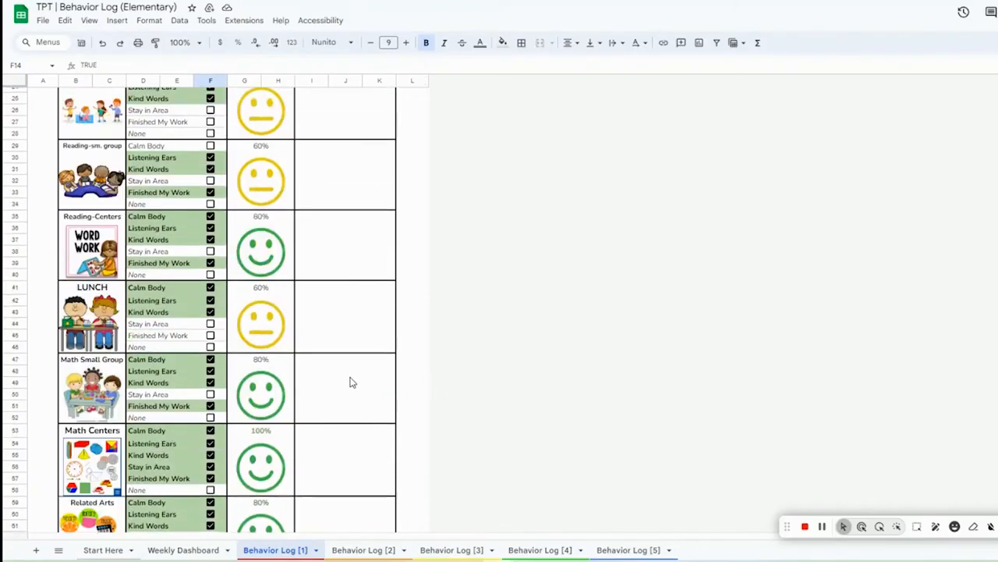
pyautogui.scroll(6, 352, 373)
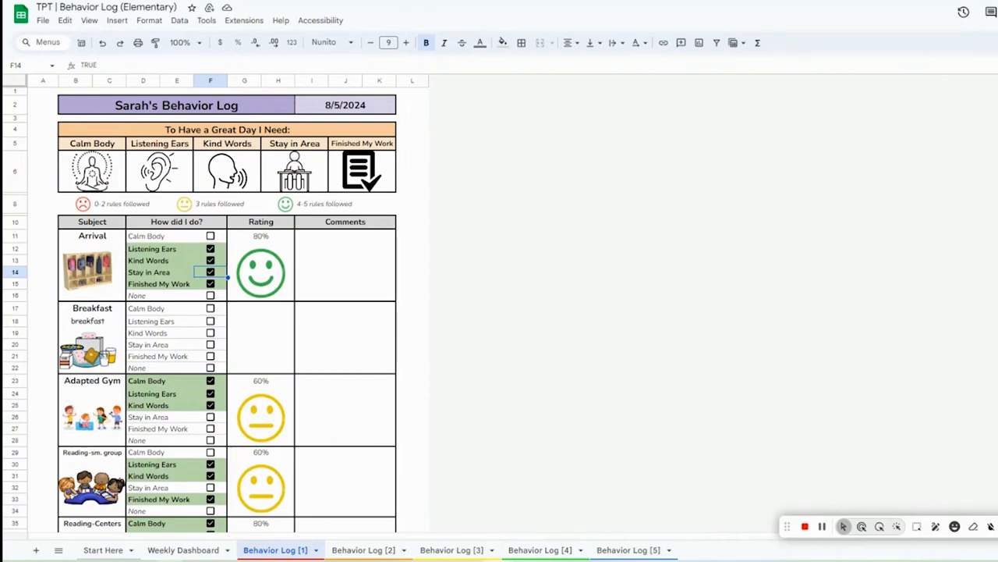
pyautogui.click(183, 550)
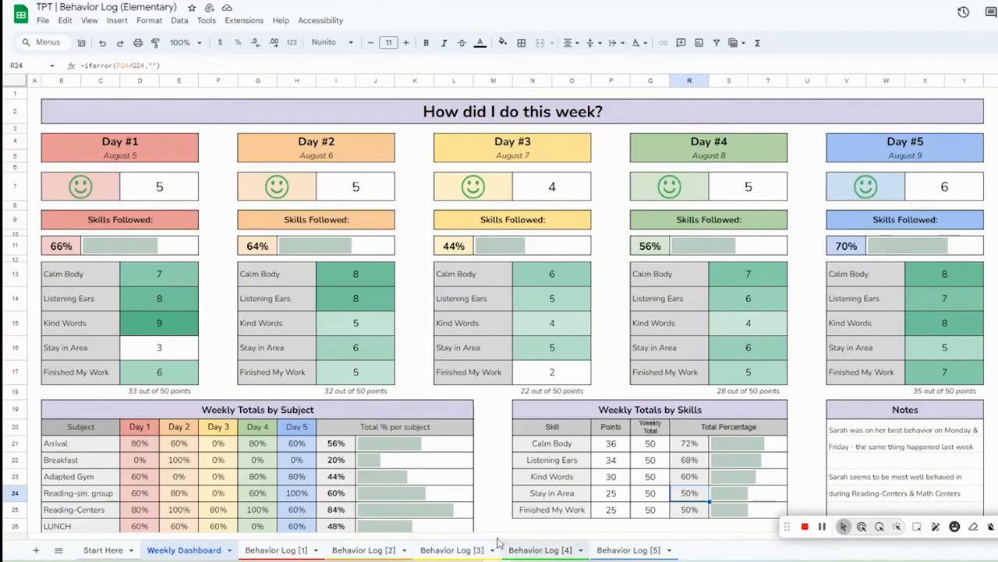
pyautogui.click(269, 551)
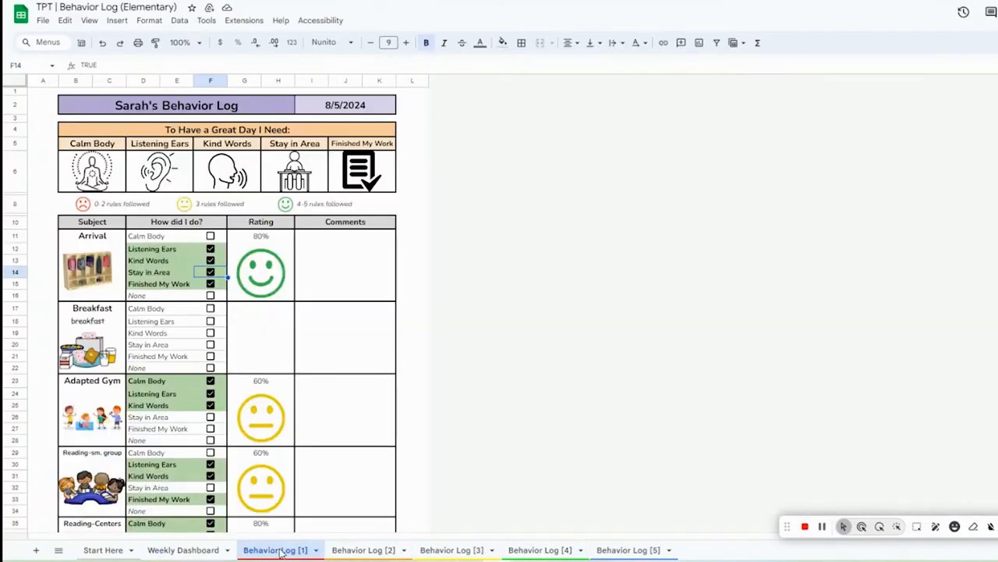
# Step: Clear the Finished My Work rule header on Behavior Log [1] and undo the deletion
pyautogui.click(341, 137)
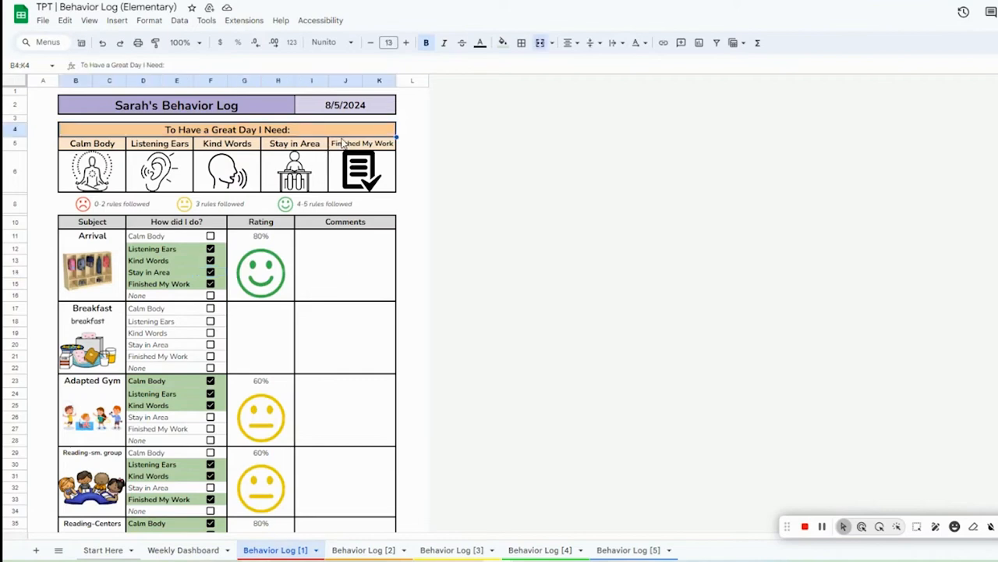
pyautogui.click(356, 144)
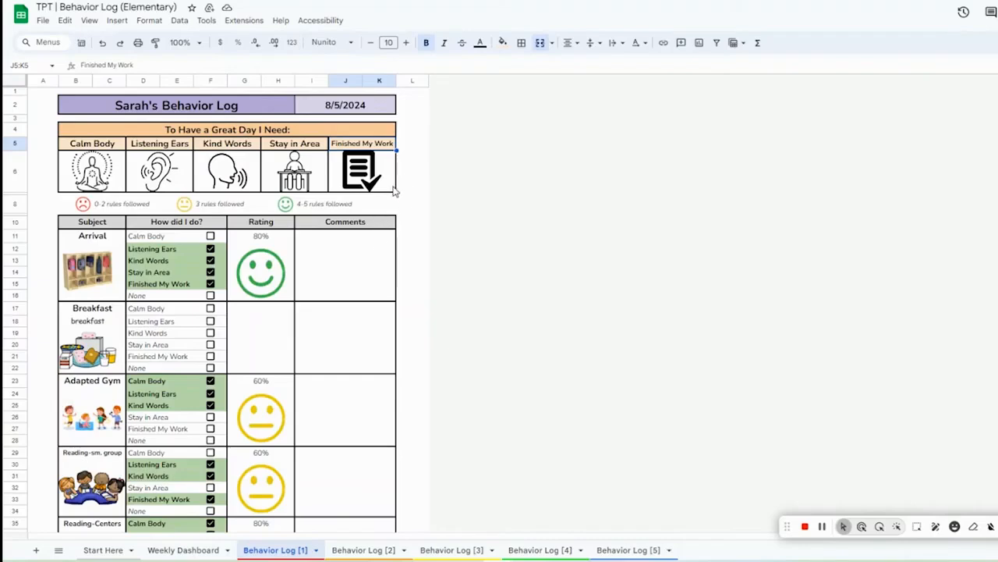
pyautogui.moveTo(393, 188)
pyautogui.mouseDown()
pyautogui.moveTo(385, 203)
pyautogui.moveTo(387, 176)
pyautogui.mouseUp()
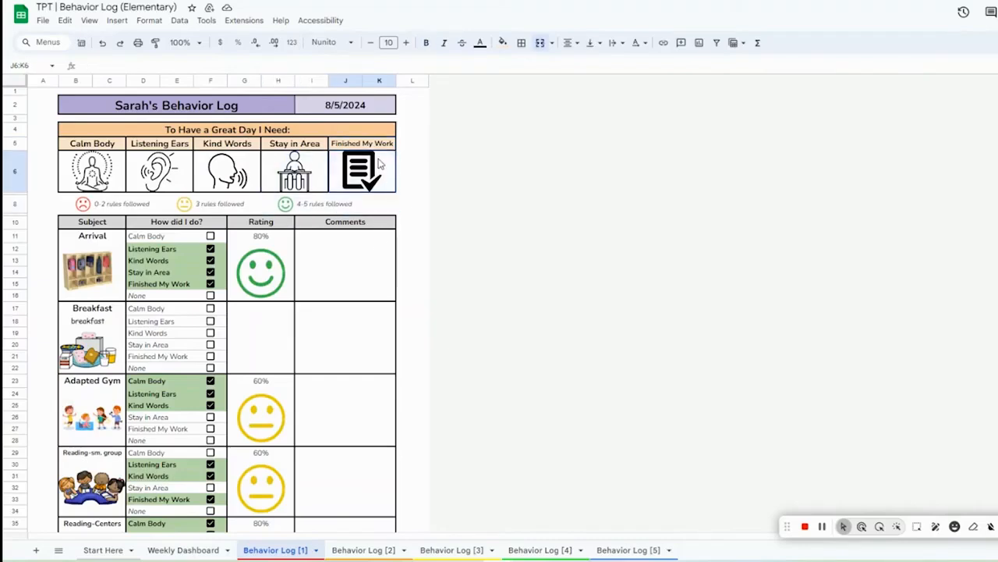
pyautogui.click(415, 176)
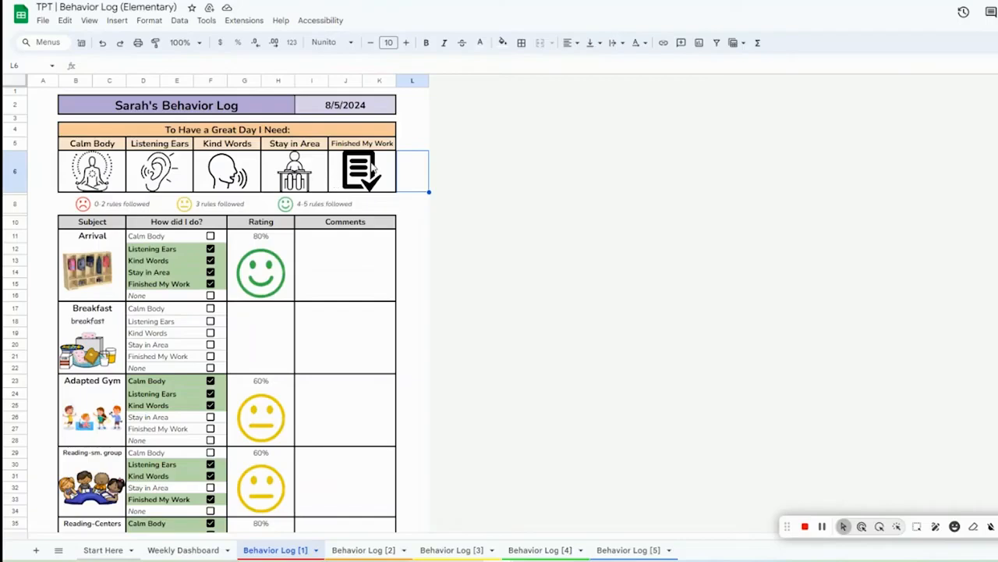
pyautogui.click(335, 144)
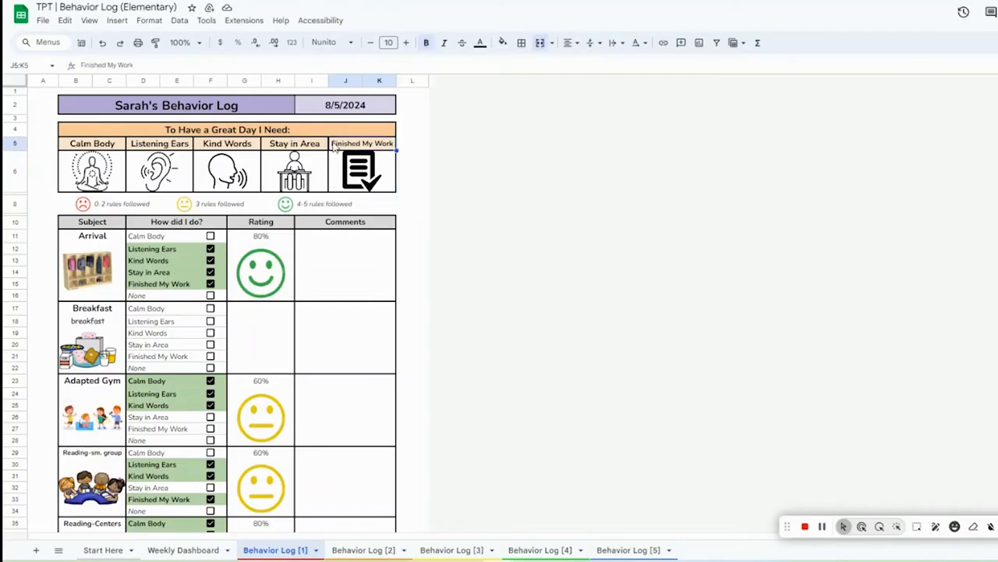
pyautogui.press('Delete')
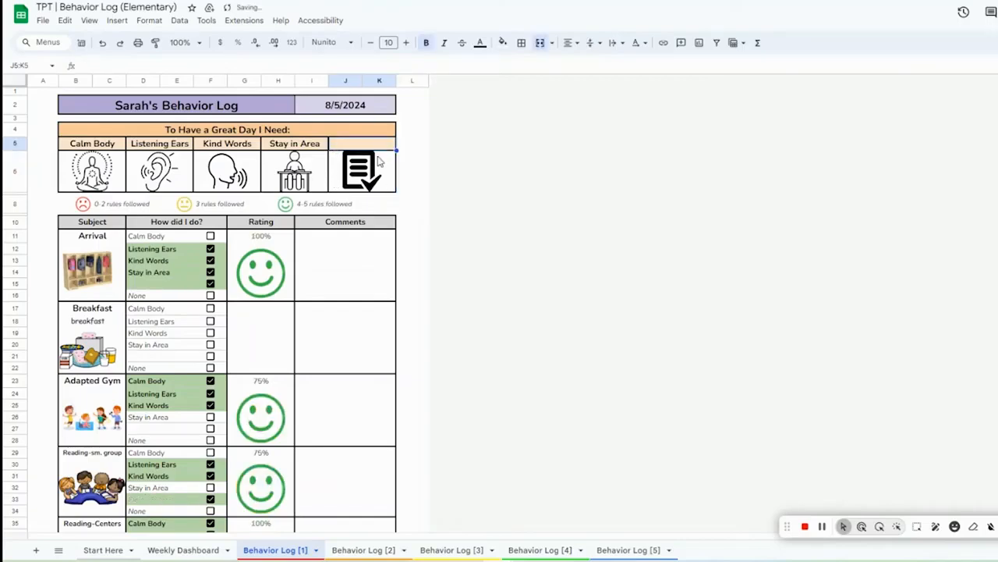
pyautogui.hotkey('ctrl', 'z')
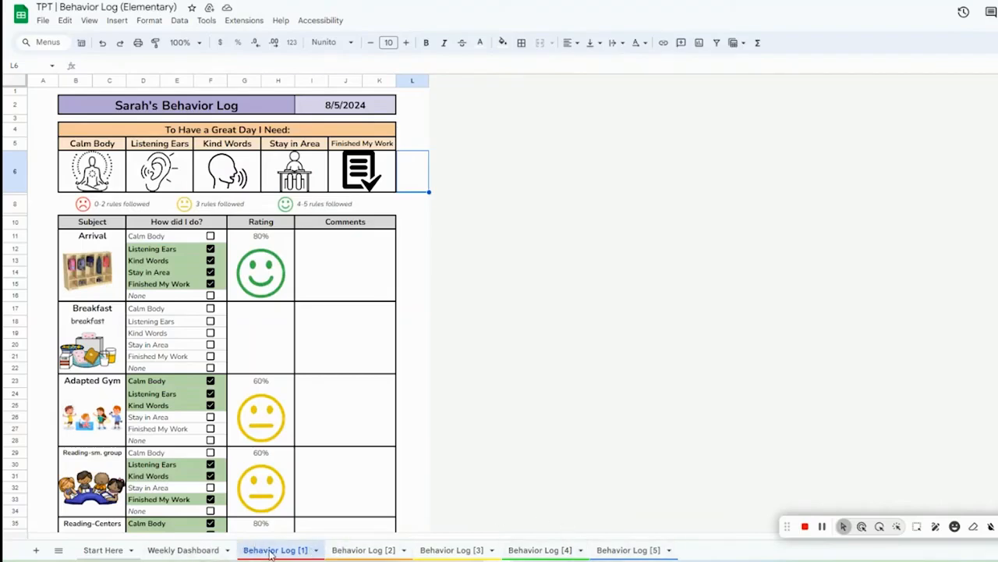
# Step: Open the Behavior Log [1] sheet options, then browse the Weekly Dashboard and each Behavior Log sheet from [1] to [5]
pyautogui.click(316, 551)
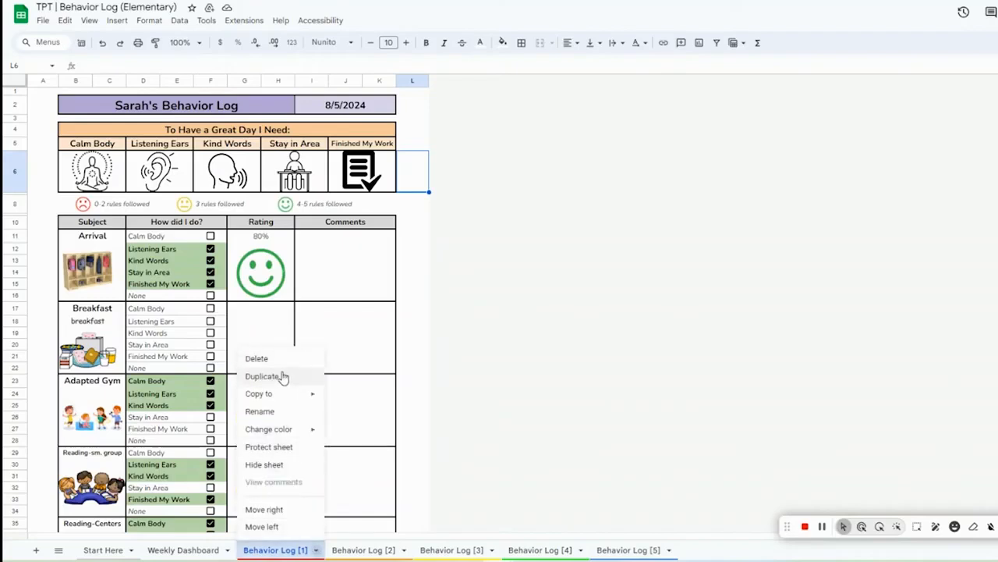
pyautogui.click(510, 383)
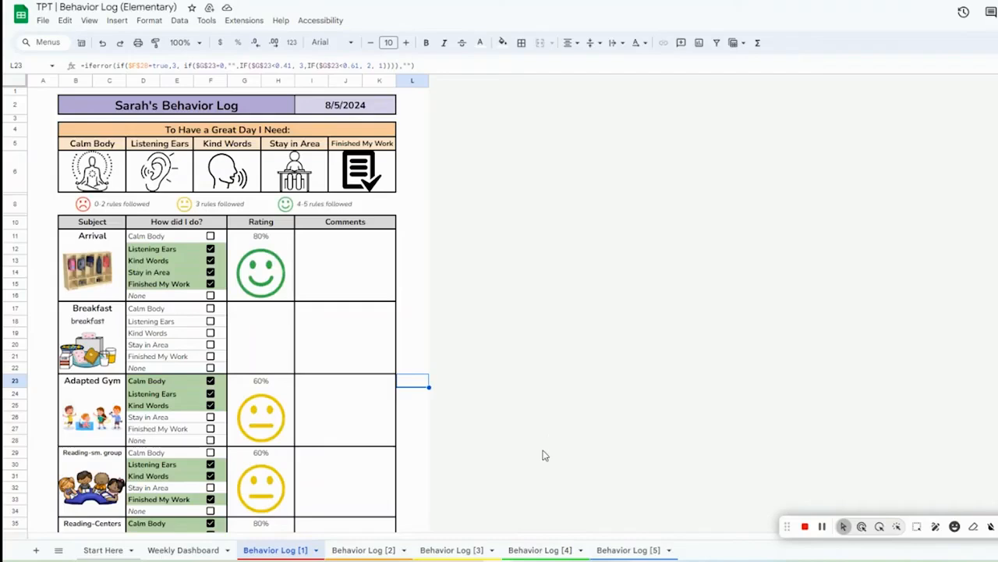
pyautogui.click(175, 549)
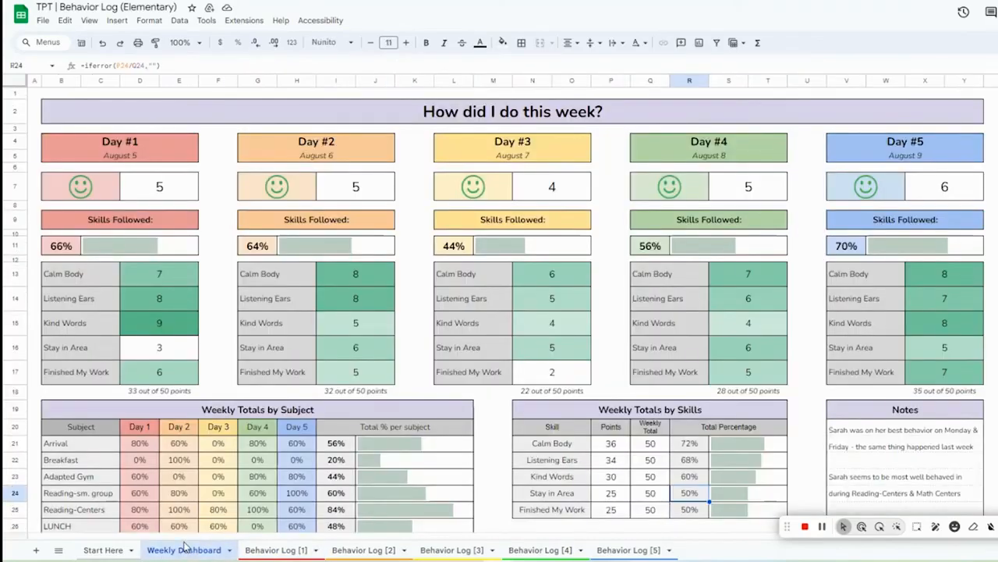
pyautogui.click(273, 550)
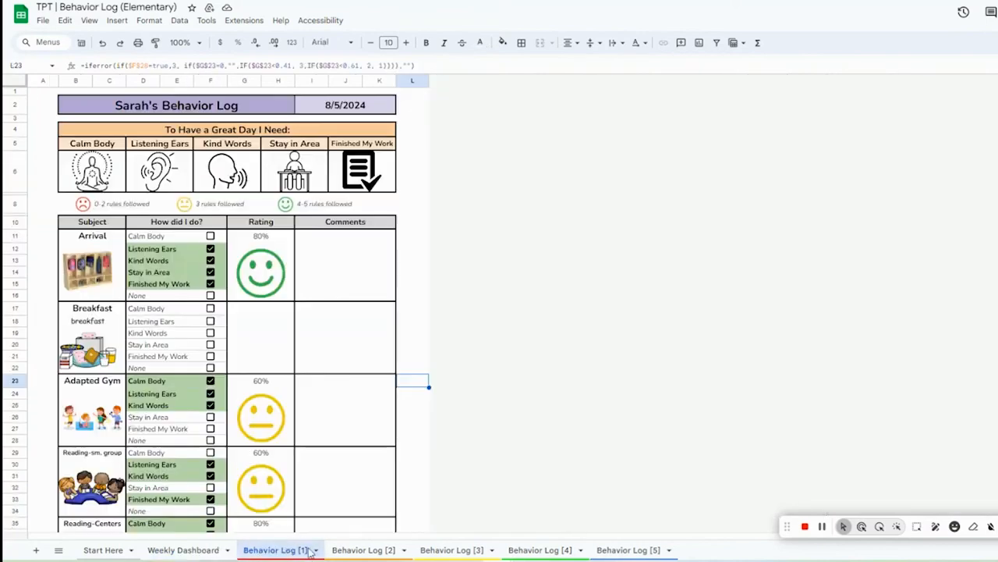
pyautogui.click(363, 550)
pyautogui.click(427, 550)
pyautogui.click(538, 550)
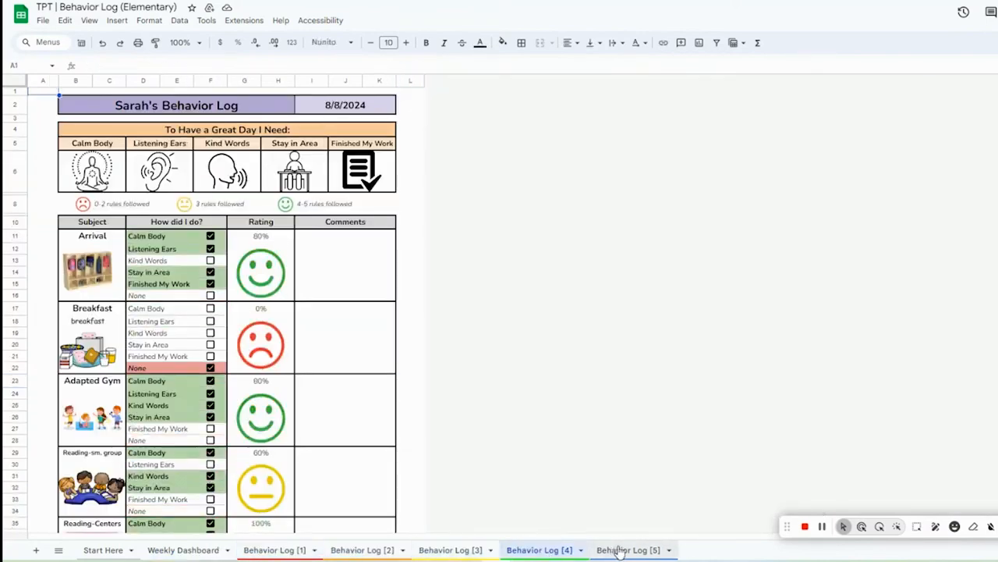
pyautogui.click(614, 550)
pyautogui.click(191, 550)
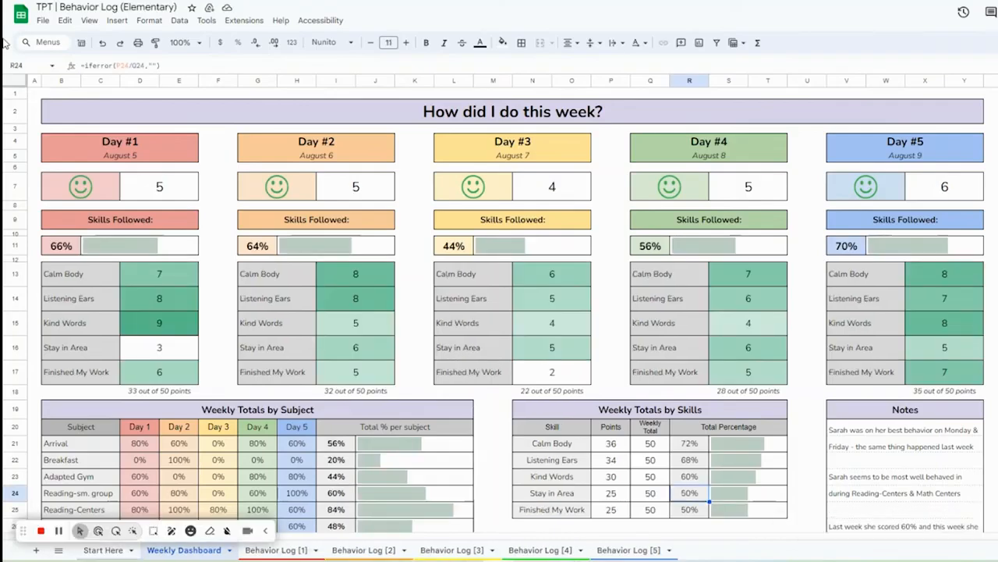
# Step: Show the Make a copy option in the File menu, then review the Weekly Dashboard's daily and weekly totals and notes
pyautogui.click(43, 22)
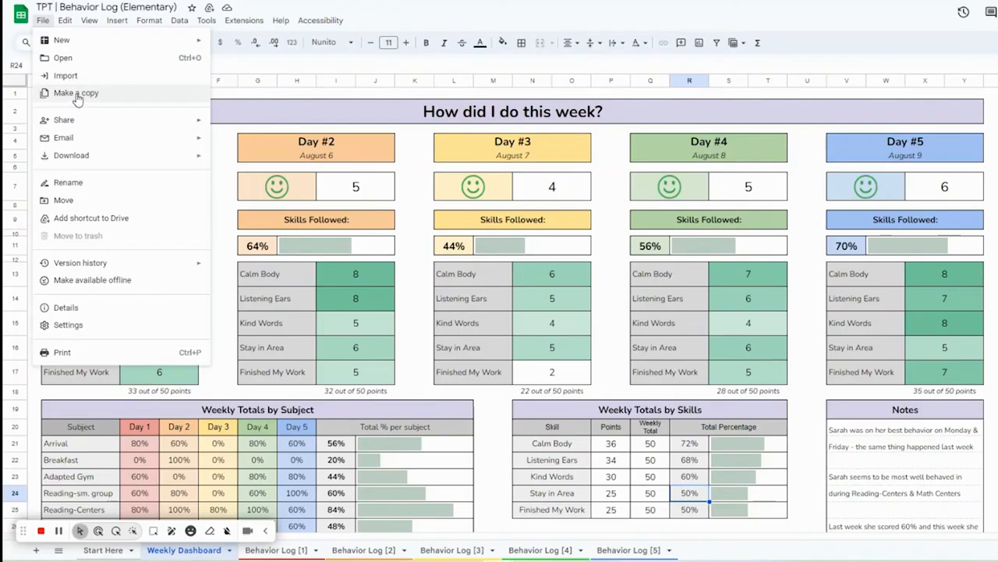
pyautogui.click(413, 246)
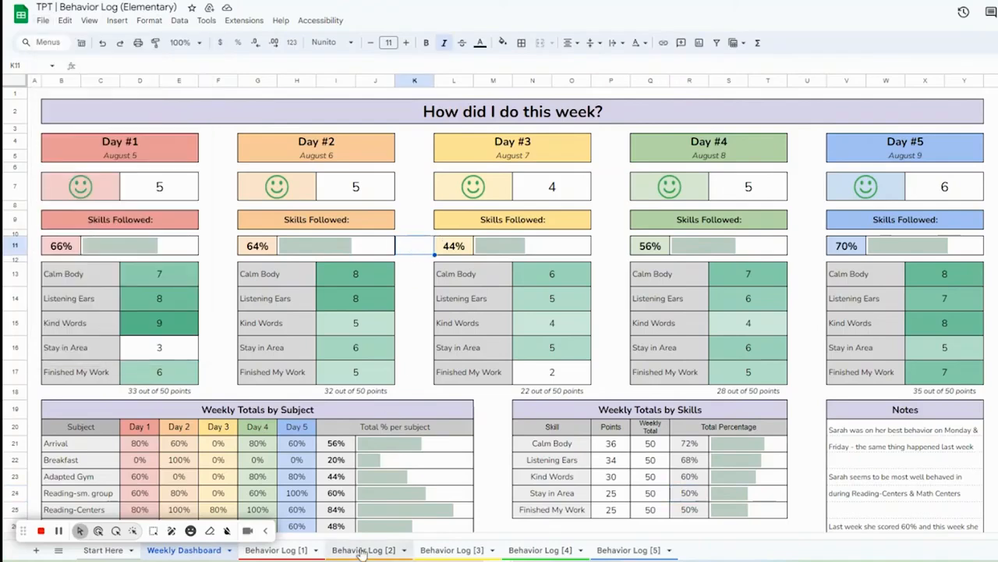
pyautogui.click(418, 369)
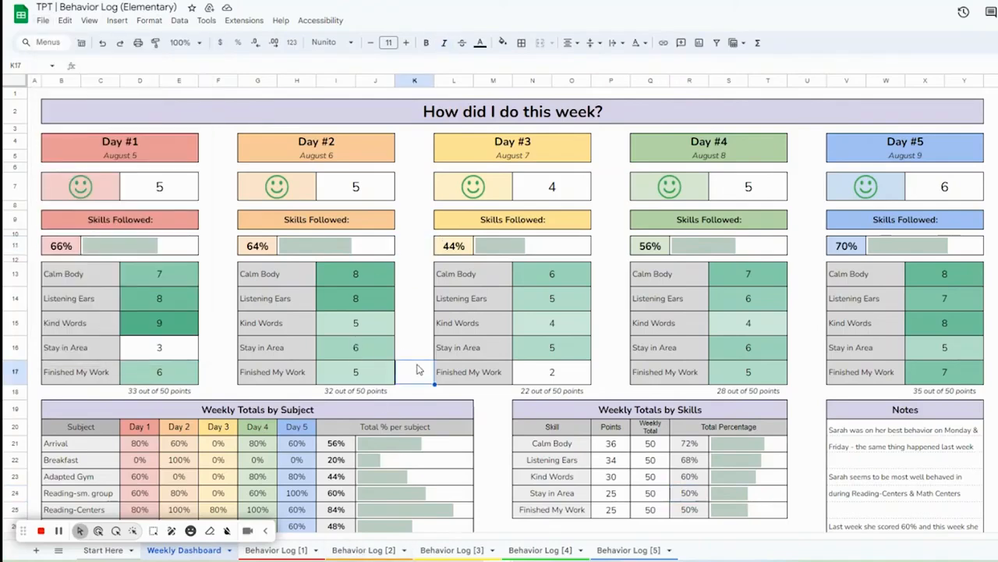
pyautogui.click(422, 343)
pyautogui.click(424, 323)
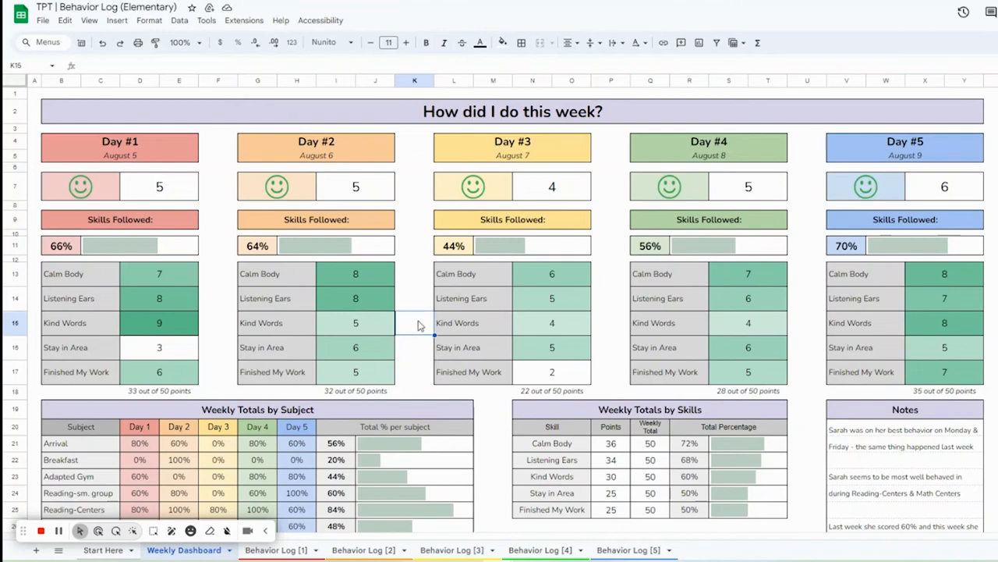
pyautogui.click(420, 380)
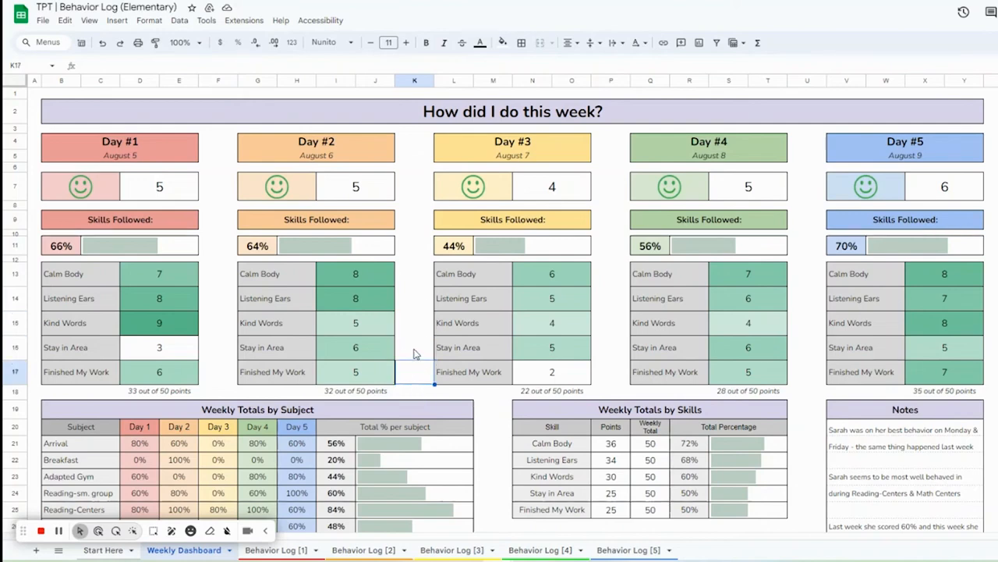
pyautogui.click(415, 354)
pyautogui.click(220, 374)
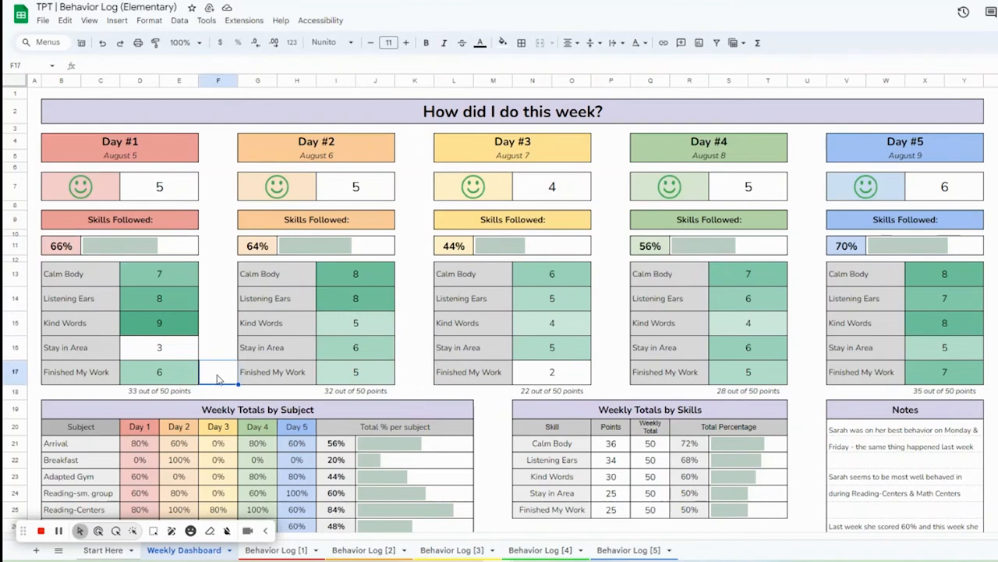
pyautogui.click(472, 431)
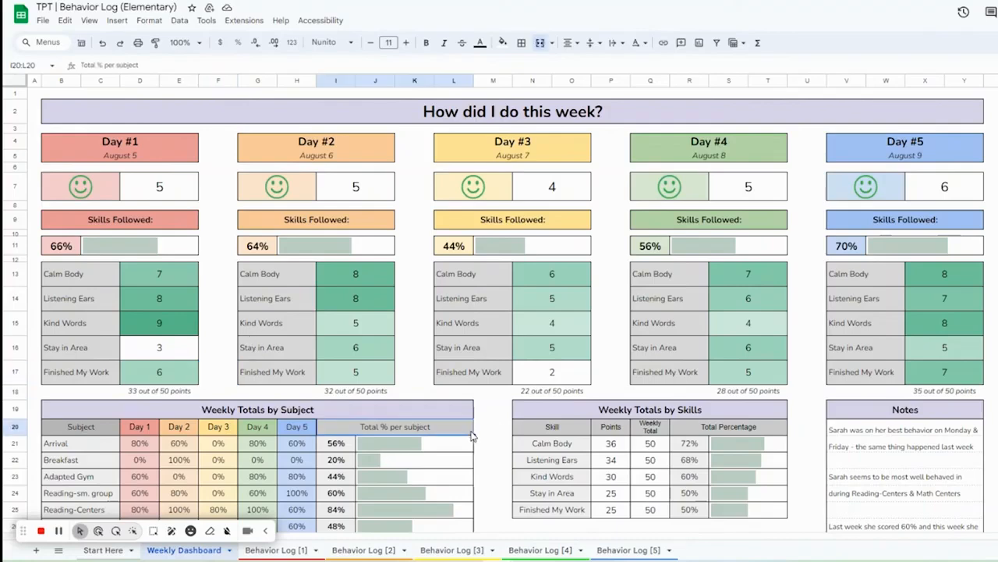
pyautogui.click(479, 431)
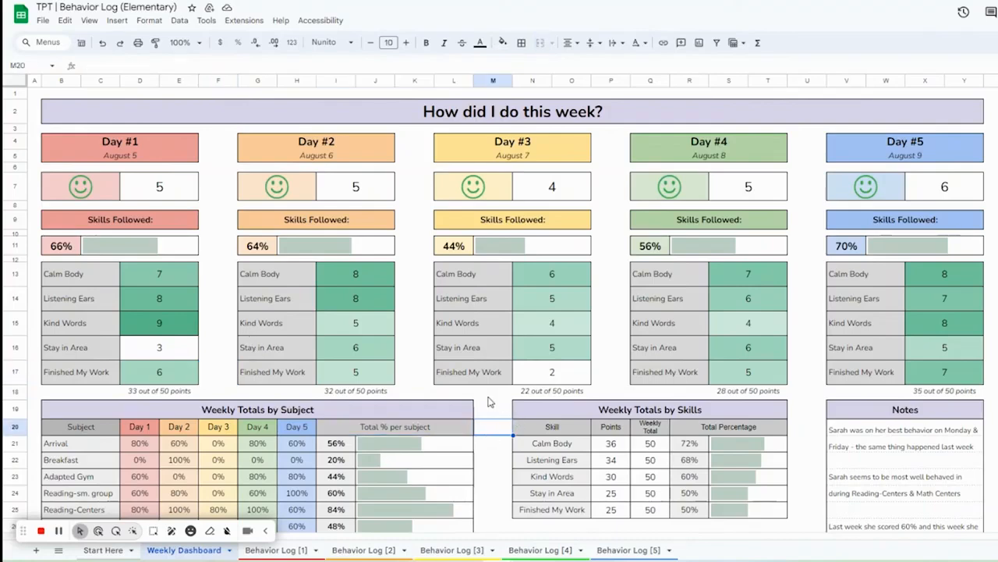
pyautogui.click(492, 404)
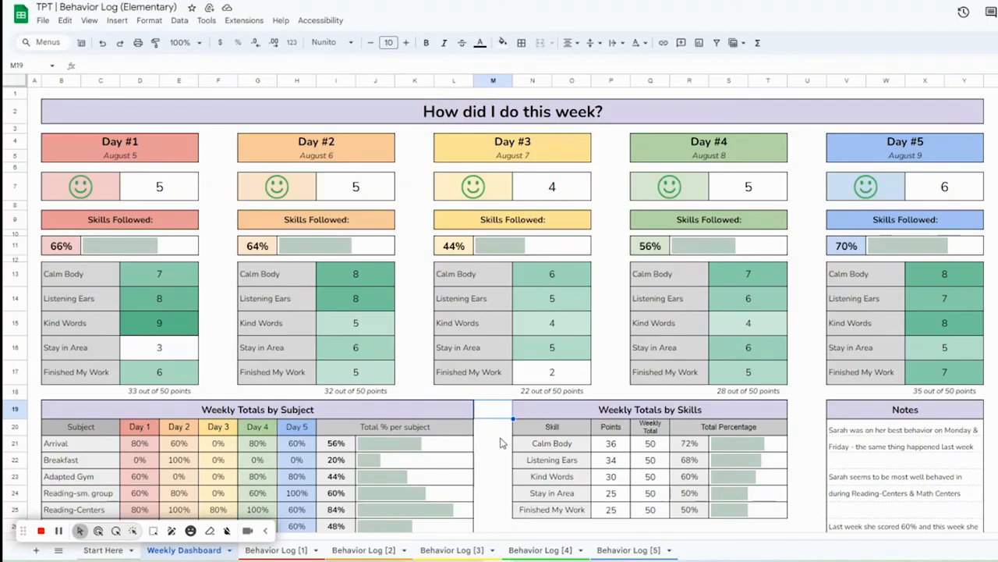
pyautogui.scroll(-3, 484, 406)
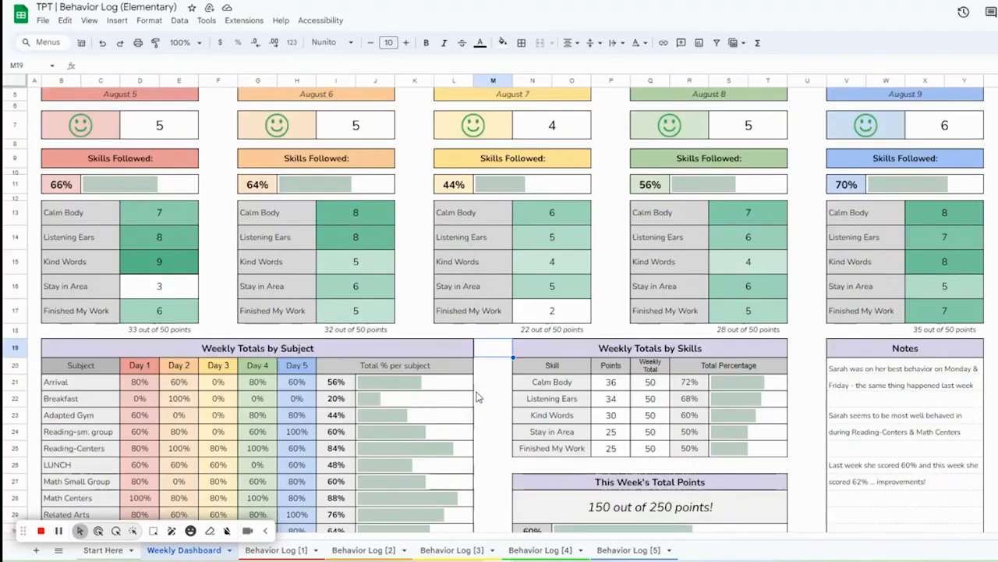
# Step: Scroll through Behavior Log [1] to review each subject's ticked rules and ratings
pyautogui.click(276, 550)
pyautogui.scroll(-5, 306, 381)
pyautogui.scroll(-7, 306, 380)
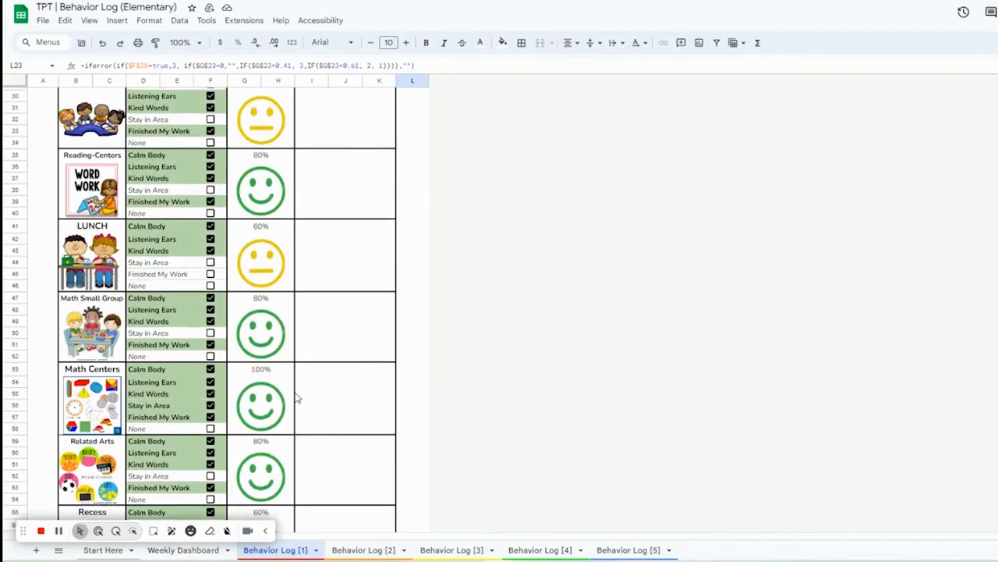
pyautogui.scroll(12, 273, 425)
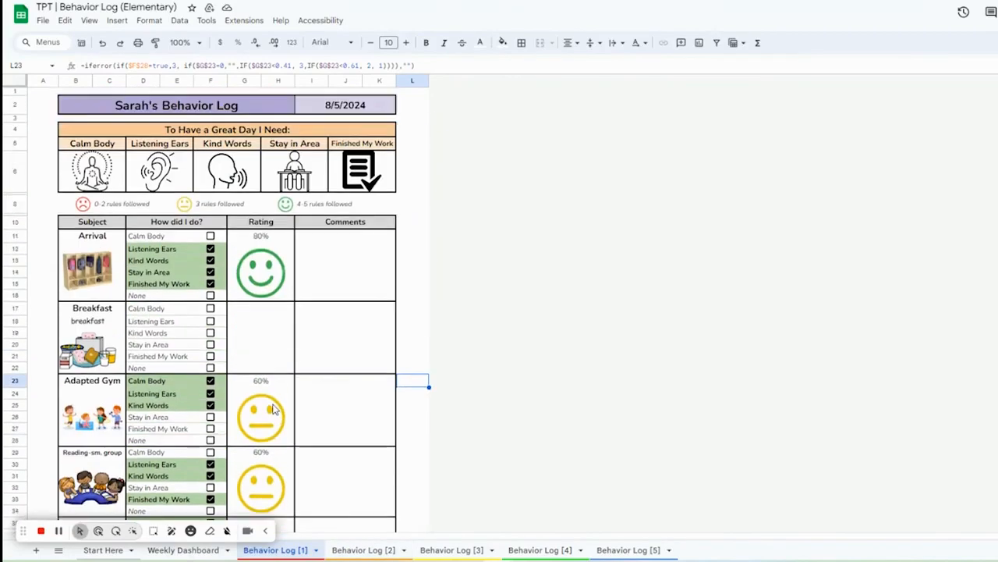
pyautogui.moveTo(20, 531); pyautogui.dragTo(875, 520)
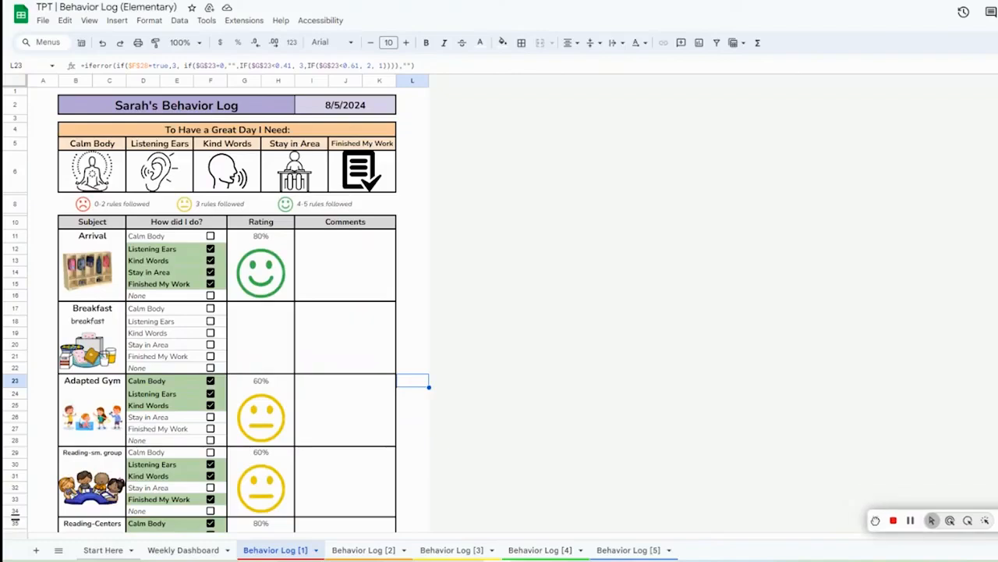
# Step: Open the Start Here sheet and view the link to the 15-subject version of the template
pyautogui.click(163, 550)
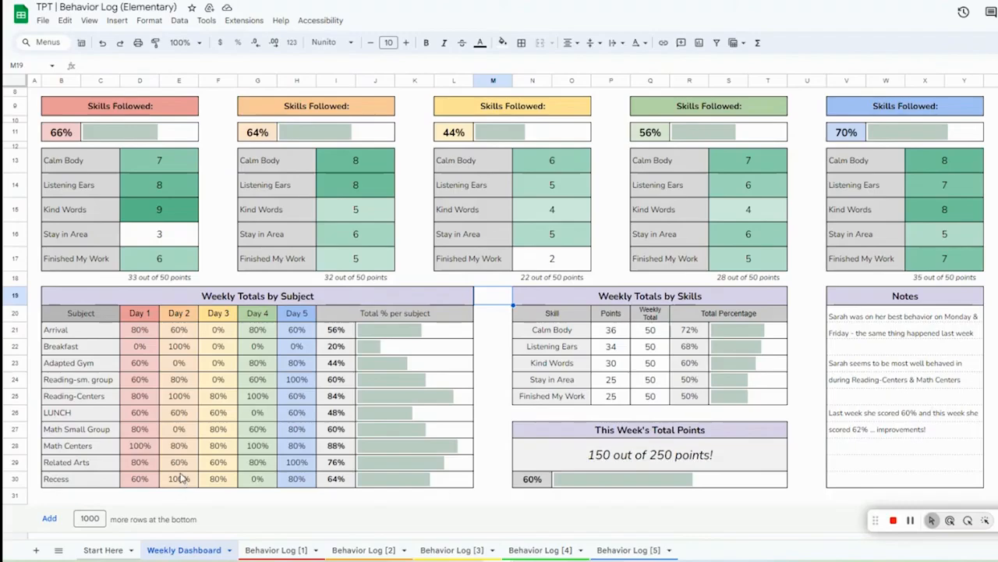
pyautogui.click(117, 550)
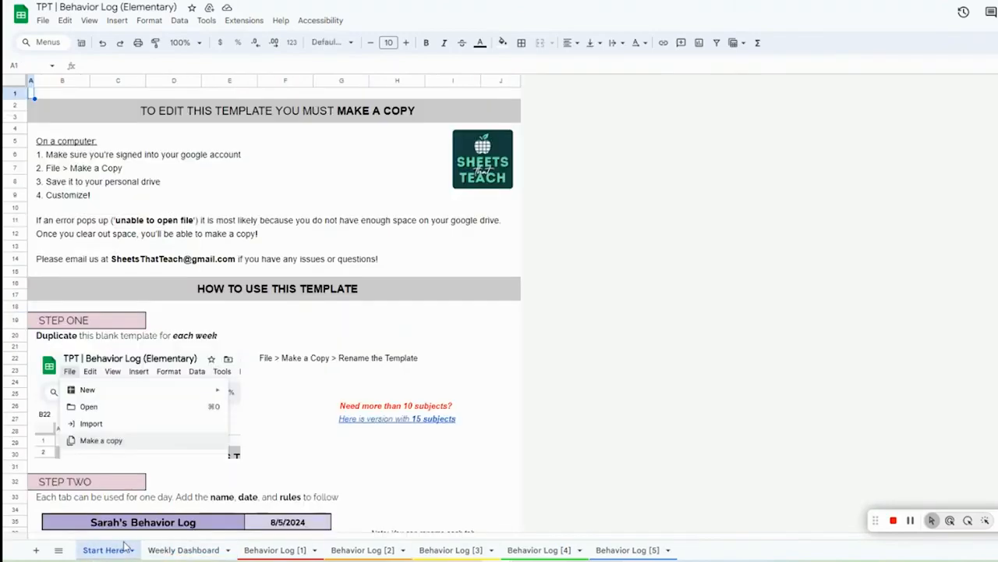
pyautogui.click(355, 410)
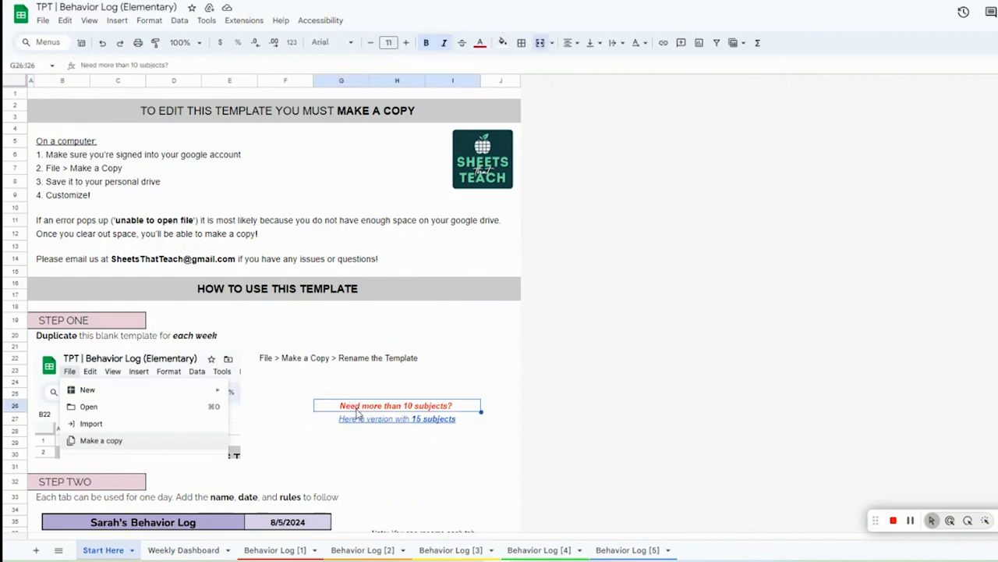
pyautogui.moveTo(363, 422)
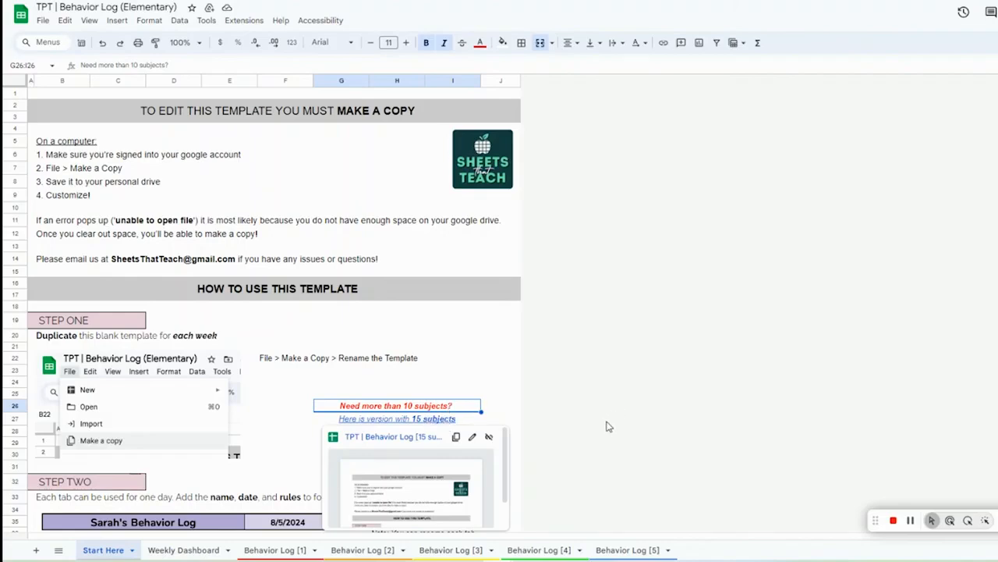
# Step: Flip through Behavior Log [1] to [5] to compare the daily logs, ending on Behavior Log [1]
pyautogui.click(277, 550)
pyautogui.click(351, 552)
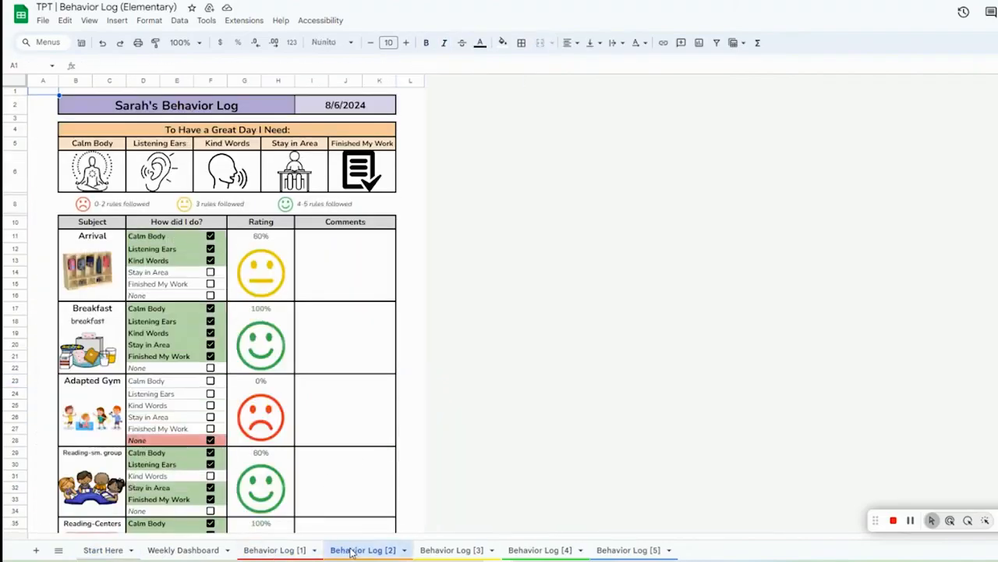
pyautogui.click(438, 548)
pyautogui.click(546, 551)
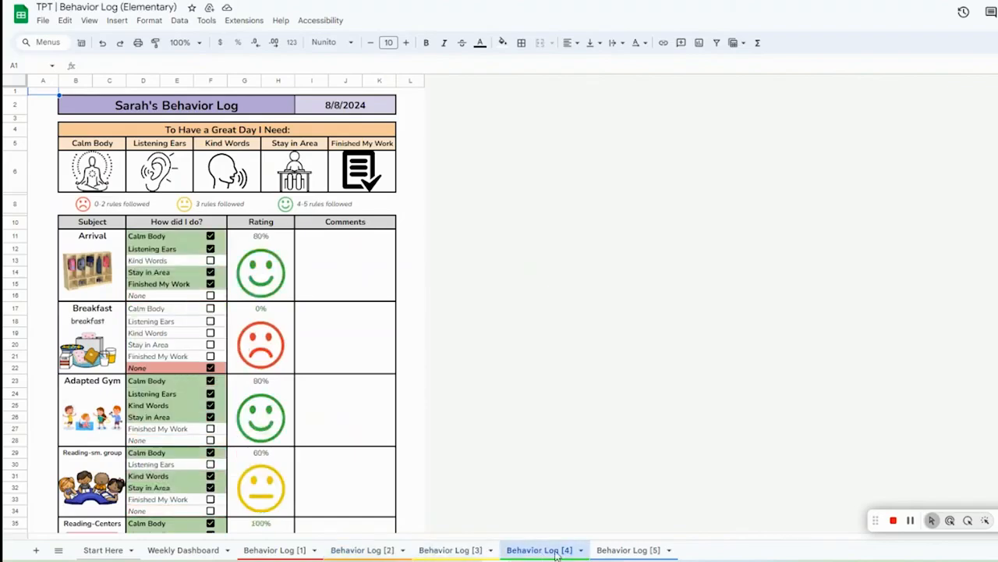
pyautogui.click(616, 550)
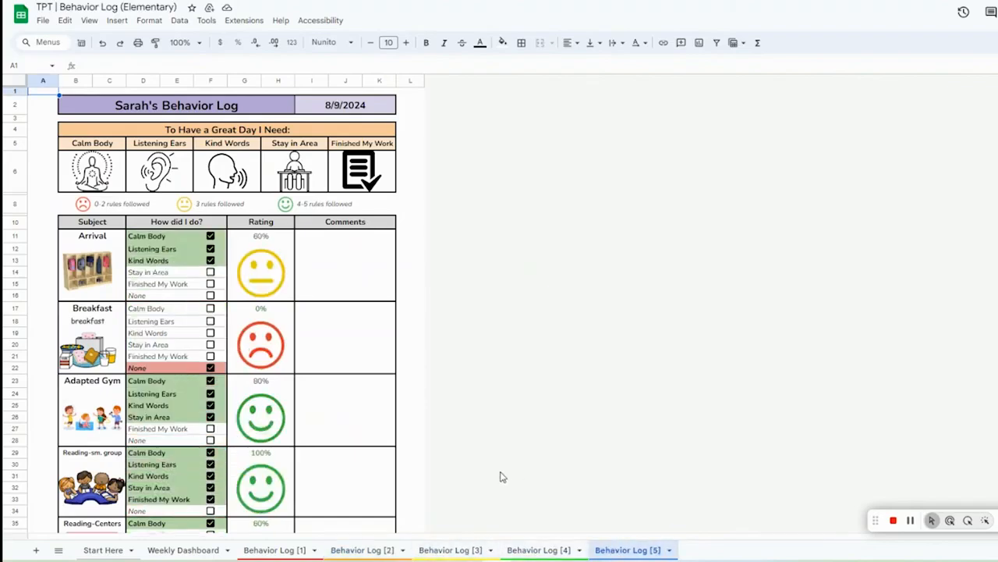
pyautogui.click(540, 549)
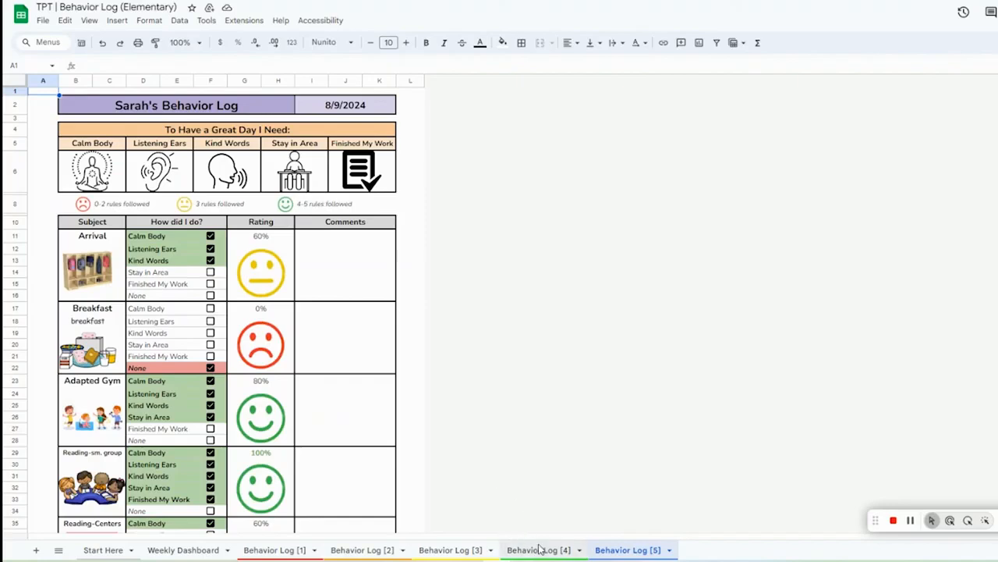
pyautogui.click(446, 549)
pyautogui.click(359, 550)
pyautogui.click(280, 551)
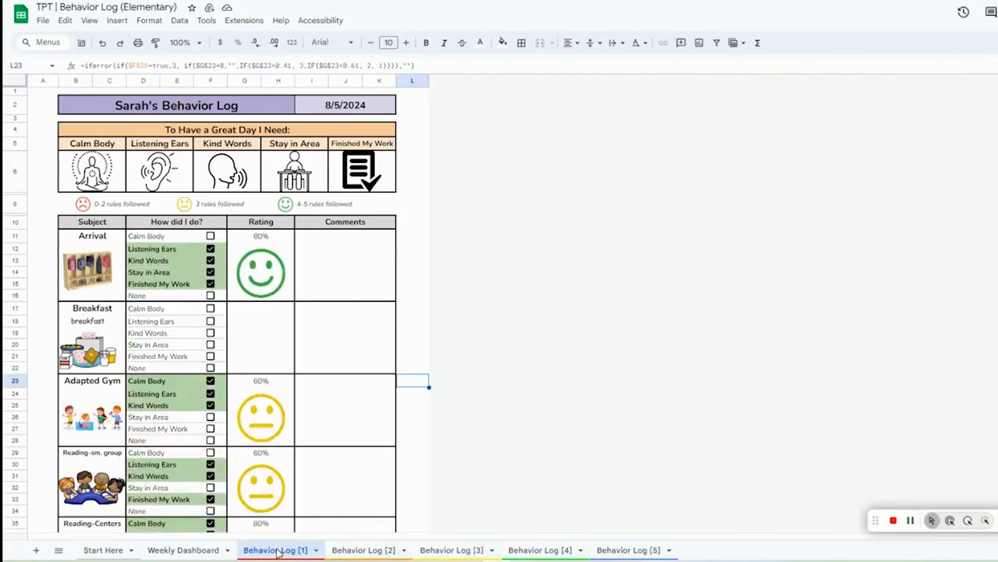
pyautogui.rightClick(471, 442)
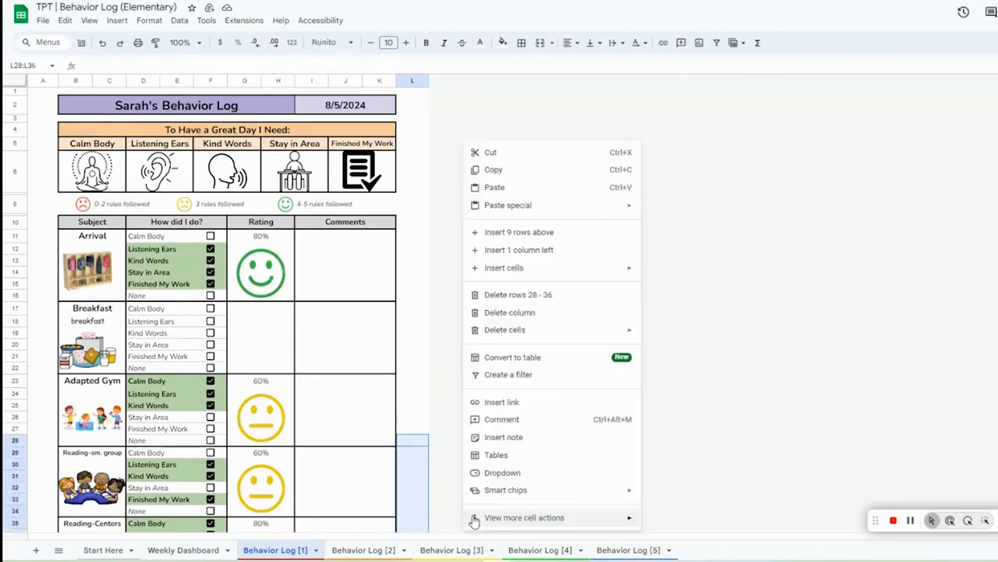
pyautogui.click(844, 288)
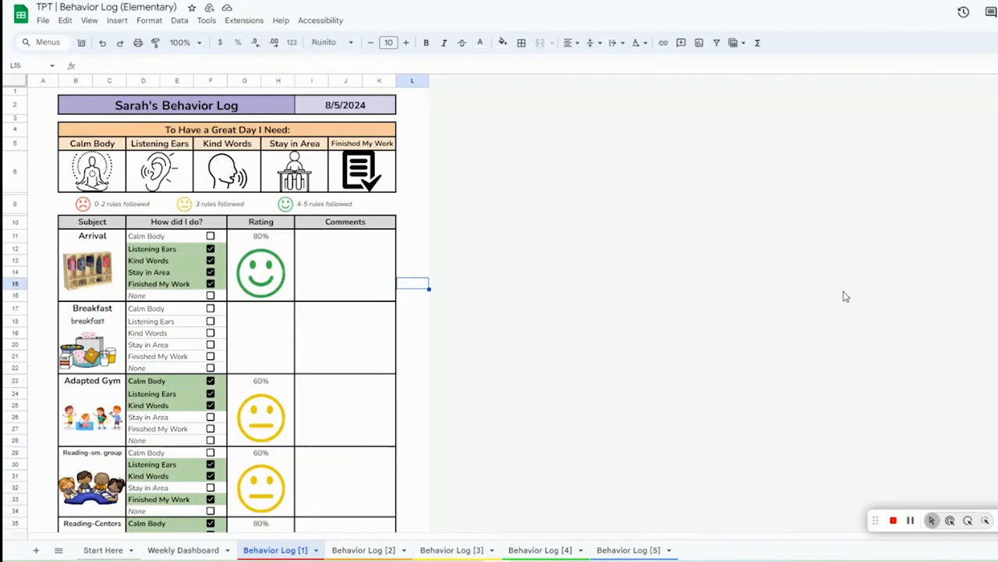